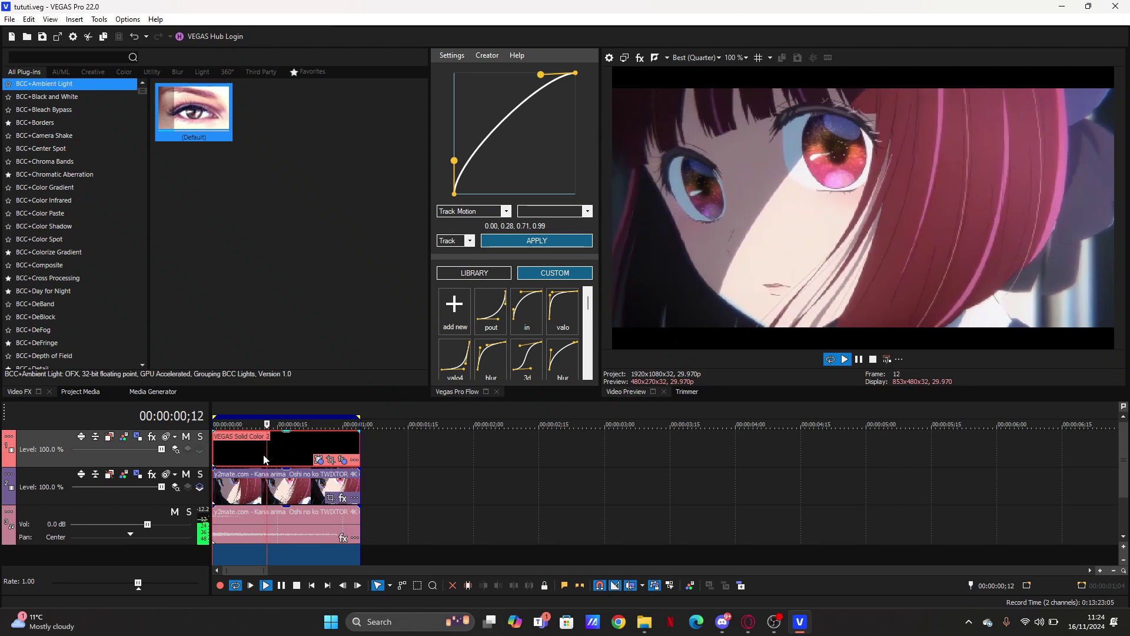
Add a video track above the black bars track and place a White Solid Color clip at its start.
{"action": "left_click", "coordinate": [264, 459]}
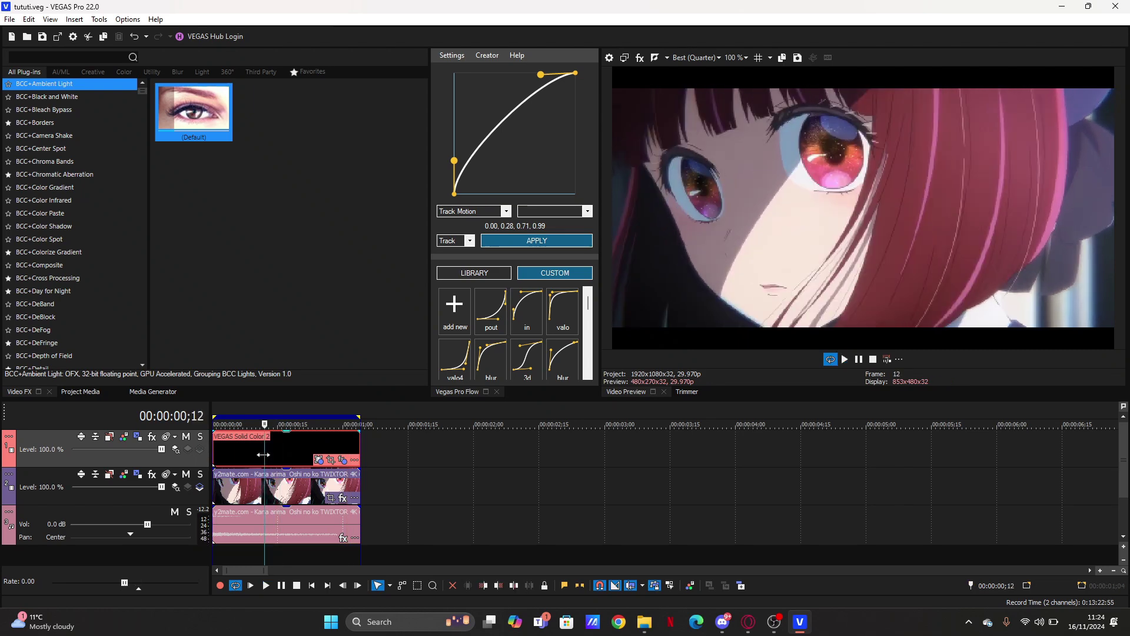
{"action": "key", "text": "ctrl+shift+q"}
{"action": "left_click", "coordinate": [137, 392]}
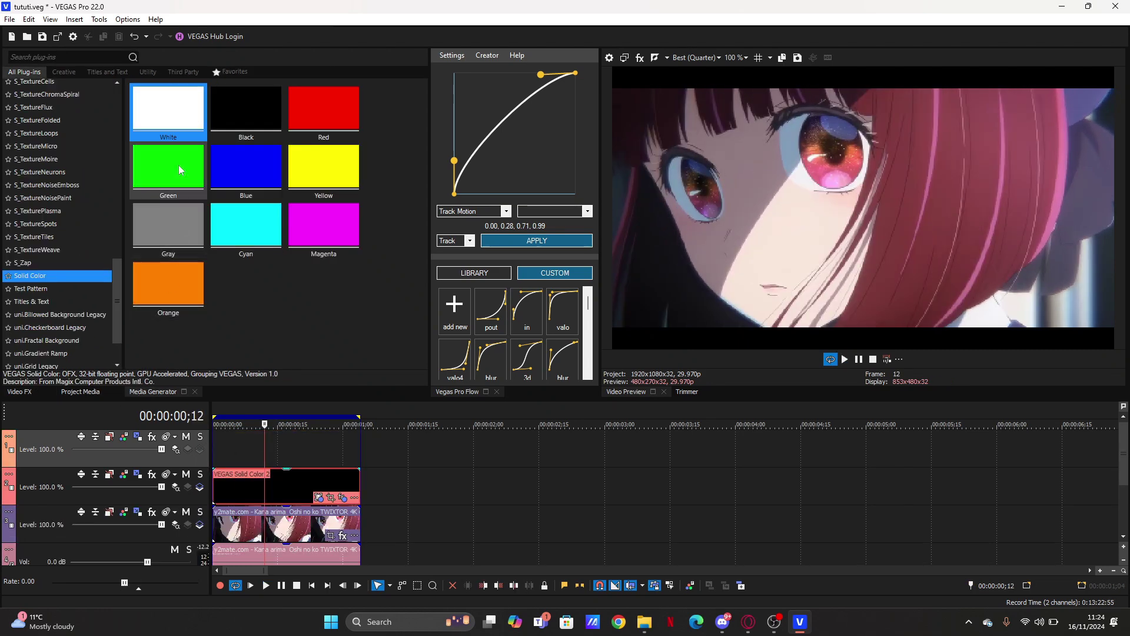
{"action": "left_click_drag", "start_coordinate": [170, 120], "coordinate": [214, 448]}
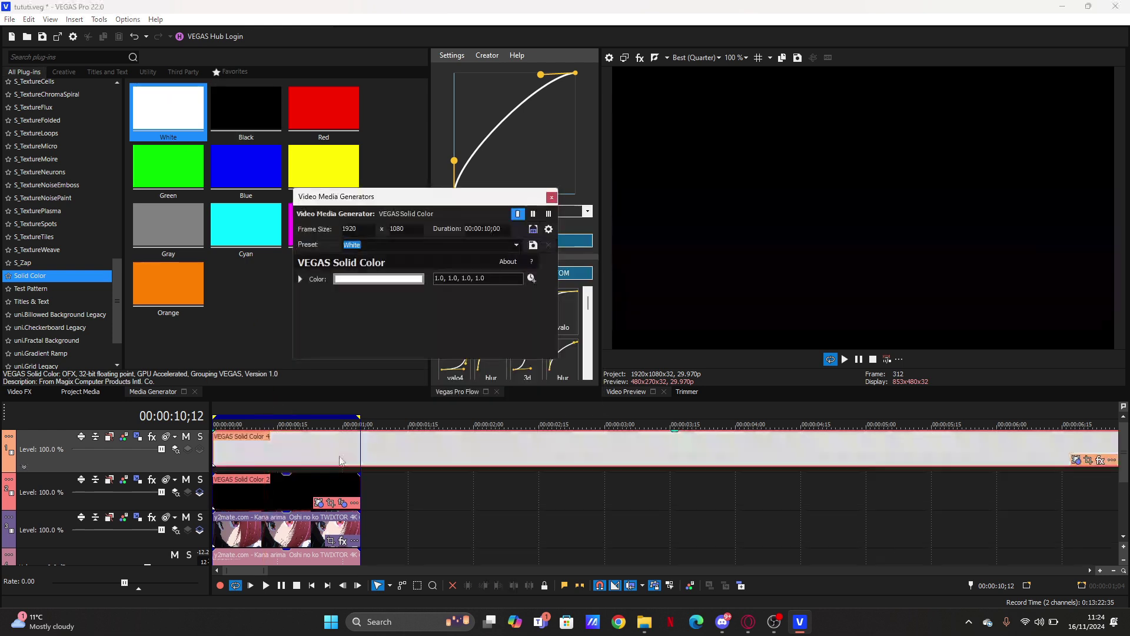
Trim the white solid color clip to end with the footage at 00:00:01;04 and close its generator settings.
{"action": "left_click", "coordinate": [360, 455]}
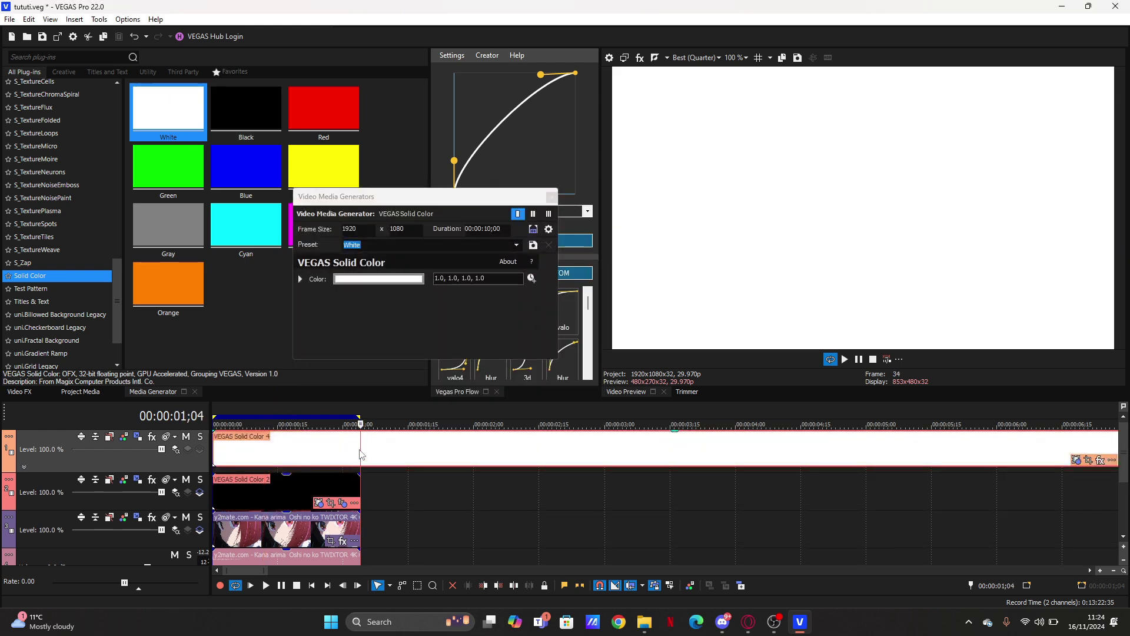
{"action": "left_click", "coordinate": [496, 585]}
{"action": "left_click", "coordinate": [265, 457]}
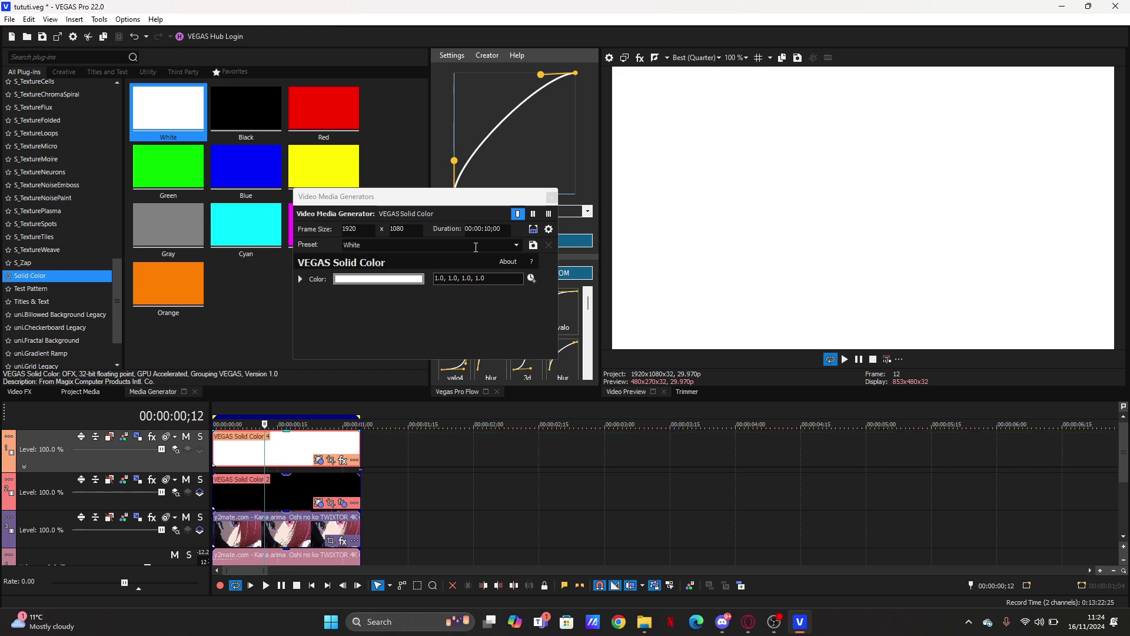
{"action": "left_click", "coordinate": [551, 197]}
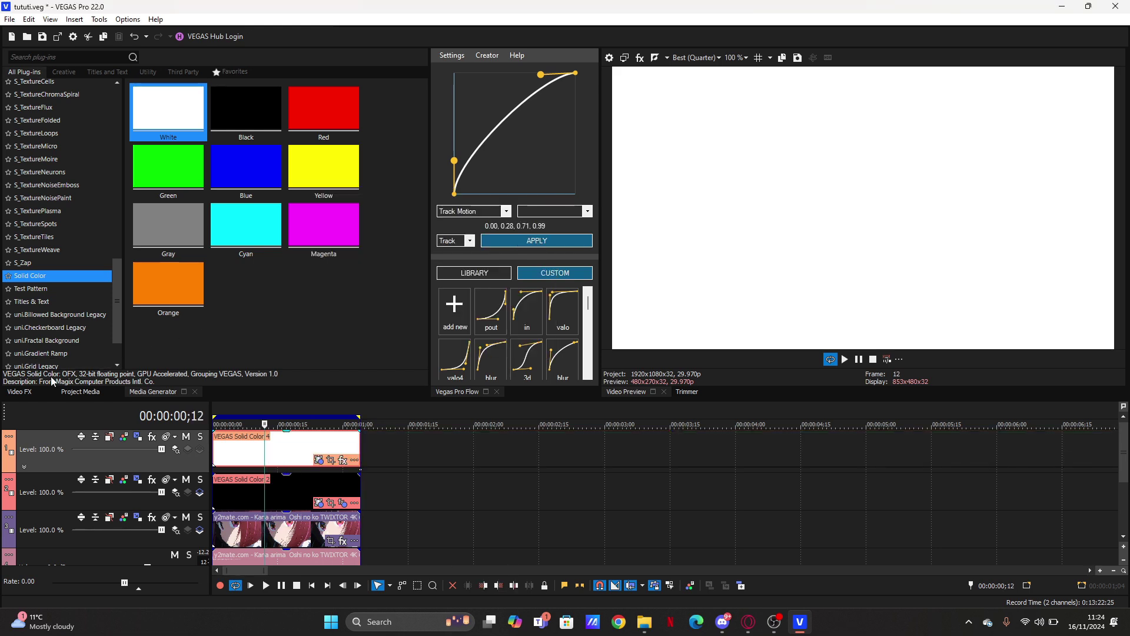
Search the video effects for "mask" and apply Bézier Masking to the white solid color clip.
{"action": "left_click", "coordinate": [20, 391]}
{"action": "type", "text": "mask"}
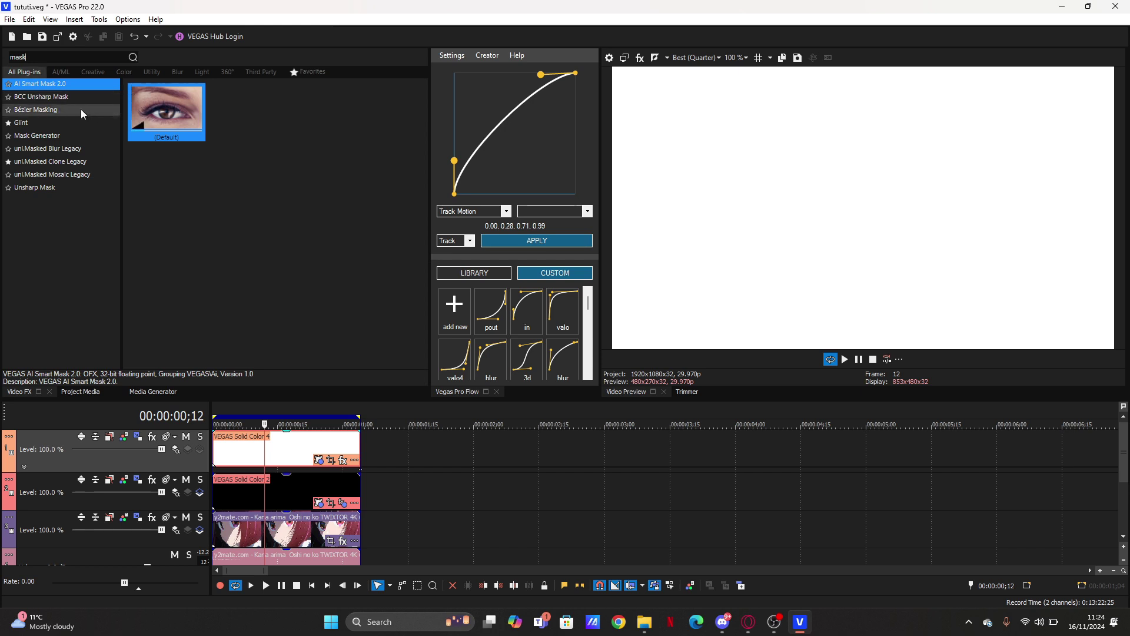
{"action": "left_click", "coordinate": [81, 110]}
{"action": "double_click", "coordinate": [154, 111]}
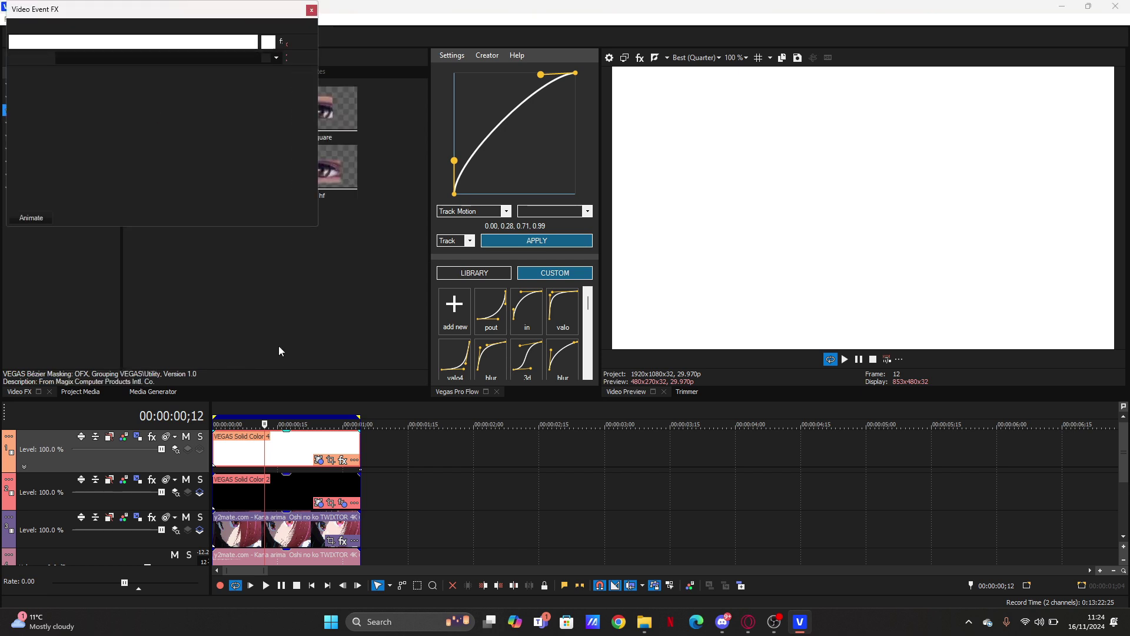
{"action": "double_click", "coordinate": [272, 454]}
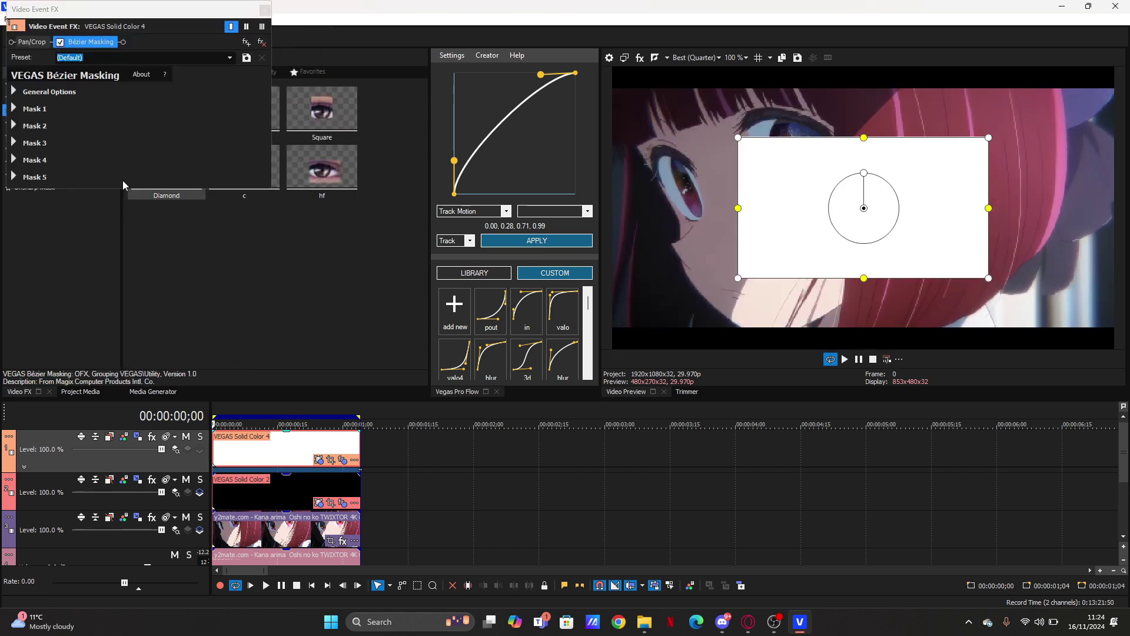
Invert the Bézier mask and set Mask 1 to width 1.000 and height 0.980, leaving thin white edge lines.
{"action": "left_click", "coordinate": [13, 91]}
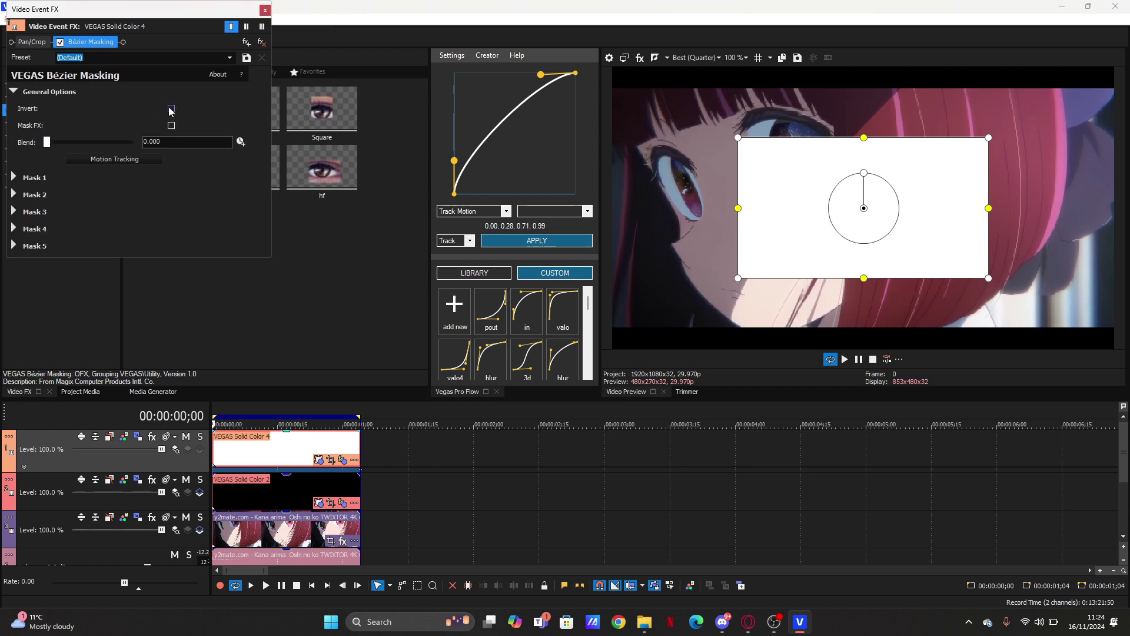
{"action": "left_click", "coordinate": [172, 109]}
{"action": "left_click", "coordinate": [13, 178]}
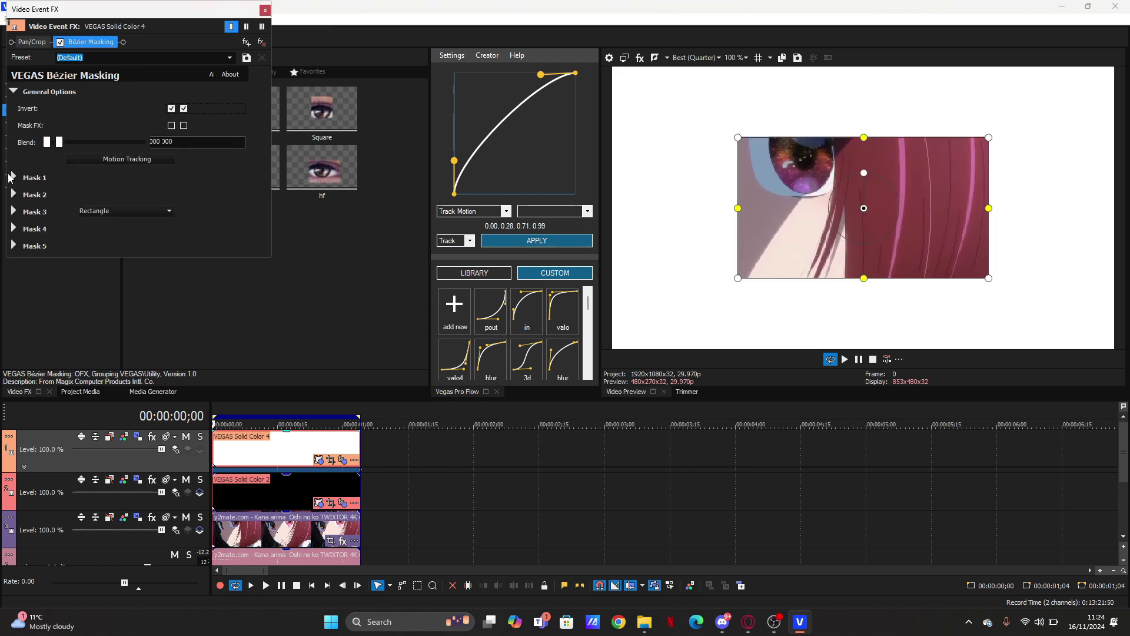
{"action": "left_click_drag", "start_coordinate": [101, 229], "coordinate": [145, 247]}
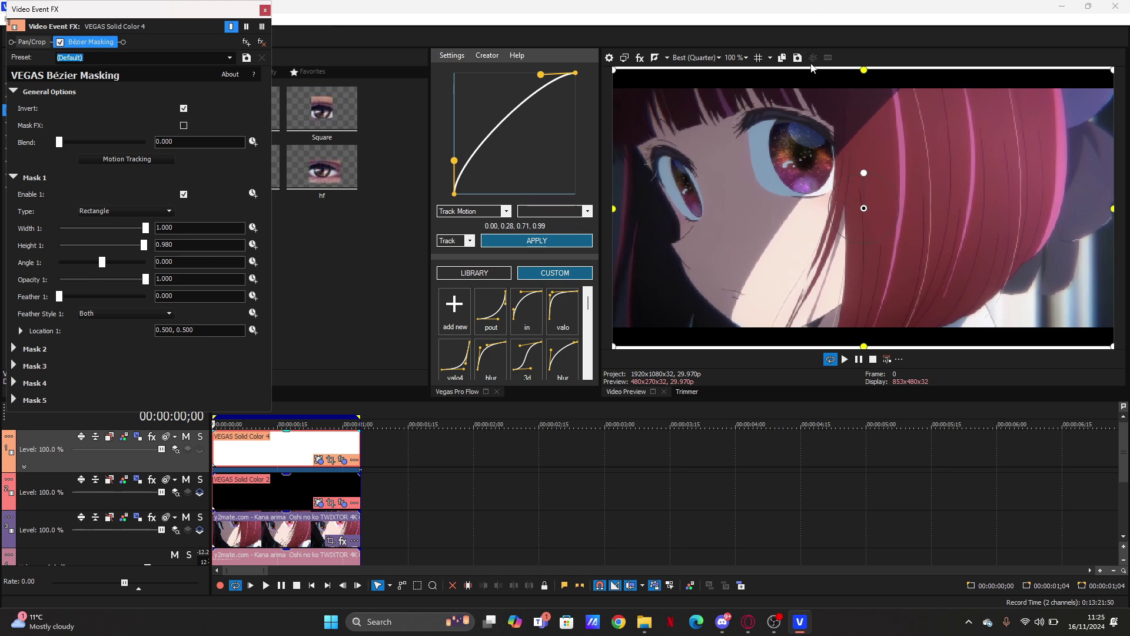
{"action": "left_click", "coordinate": [265, 10]}
Add a second Bézier Masking effect to the white clip, with Mask 1 height 1.000 and location about 0.498, 0.756.
{"action": "double_click", "coordinate": [181, 107]}
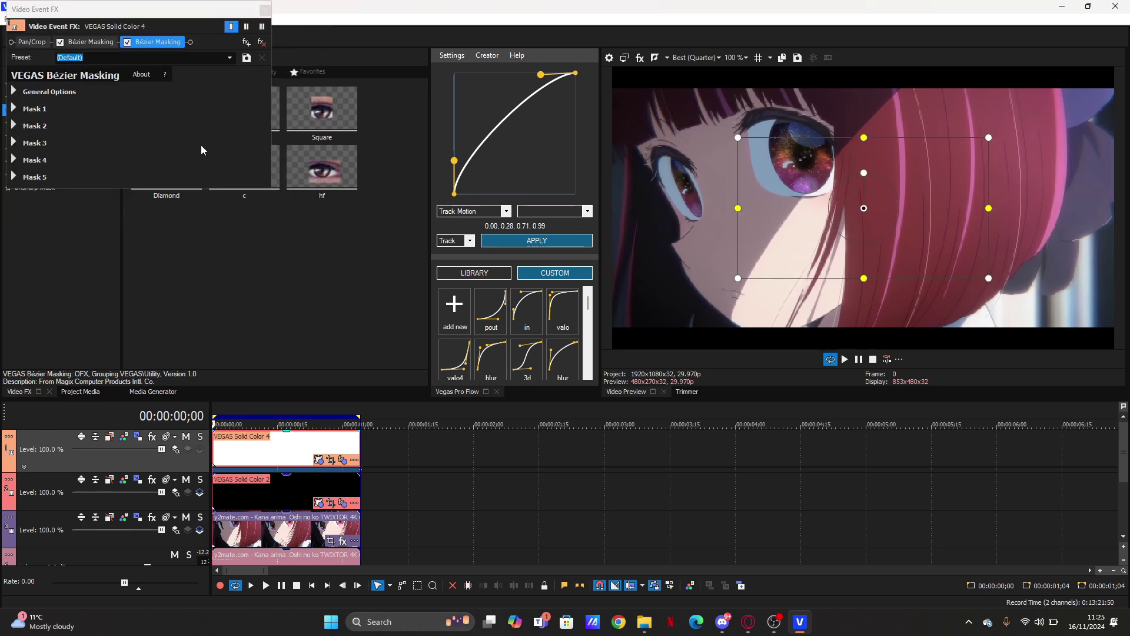
{"action": "left_click", "coordinate": [16, 109]}
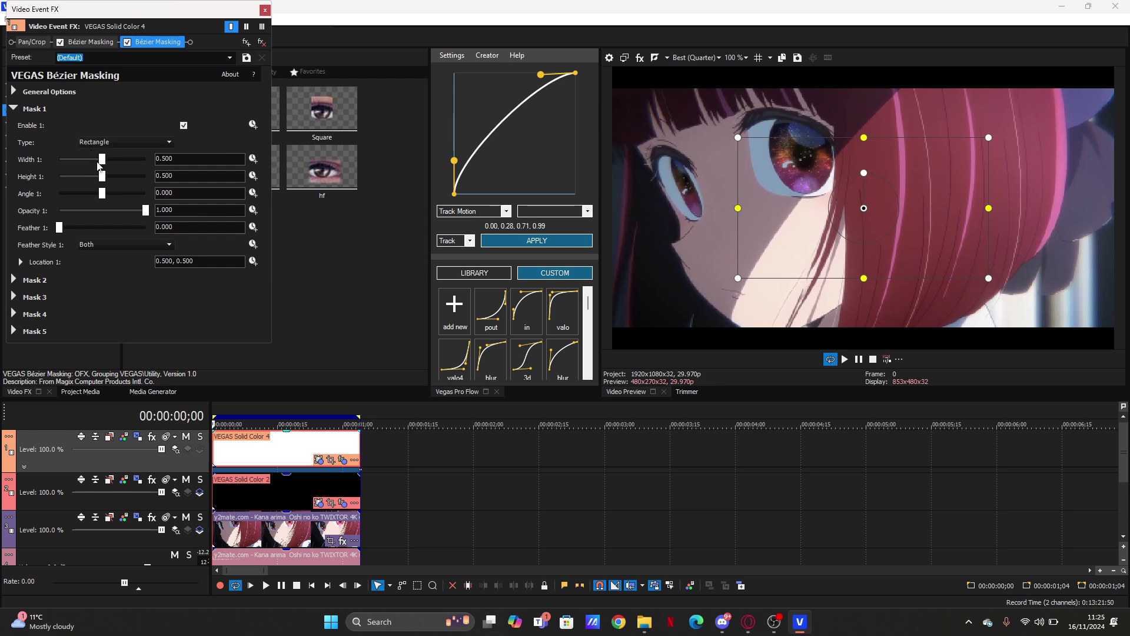
{"action": "left_click_drag", "start_coordinate": [103, 160], "coordinate": [147, 177]}
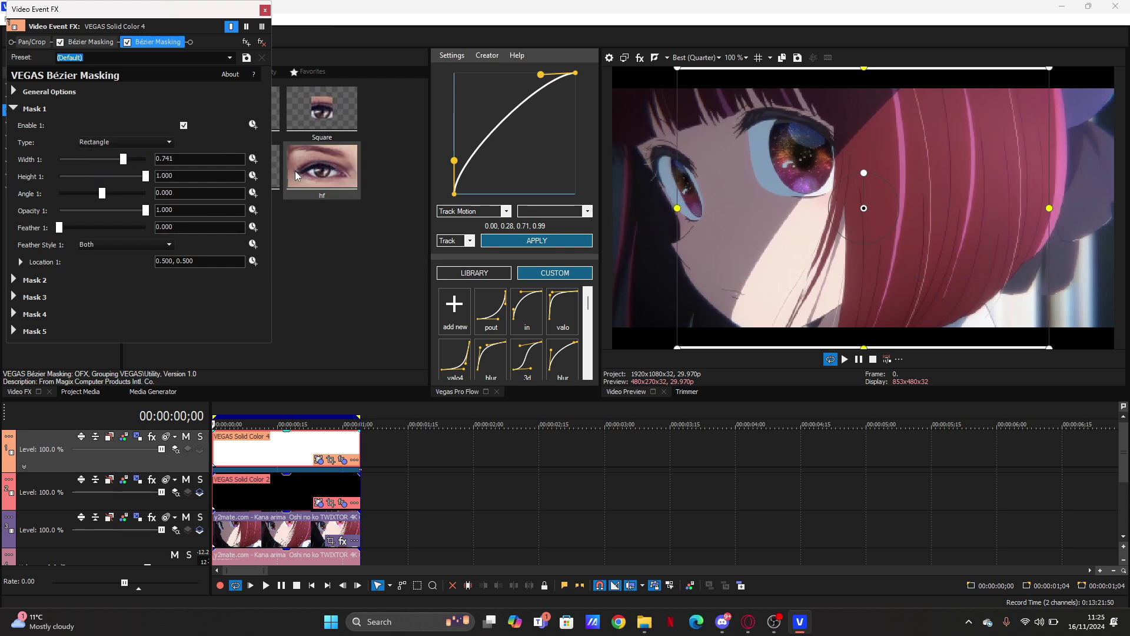
{"action": "left_click_drag", "start_coordinate": [712, 194], "coordinate": [711, 121]}
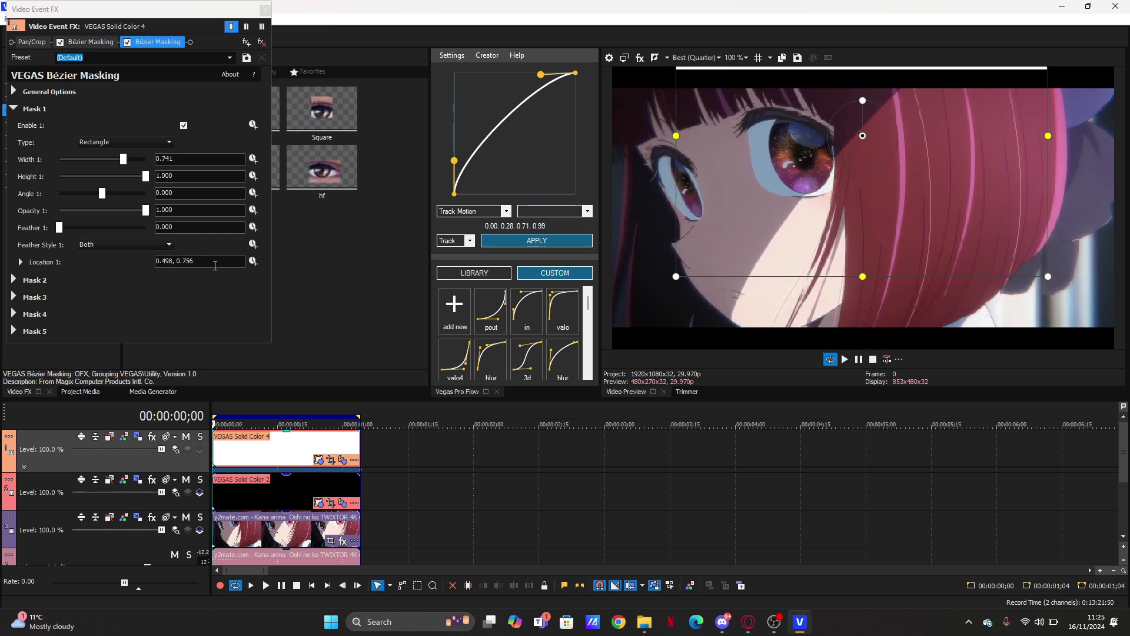
Keyframe the second mask's width from 0.000 at the clip's start to 1.000 at its end.
{"action": "left_click_drag", "start_coordinate": [126, 162], "coordinate": [47, 166]}
{"action": "left_click", "coordinate": [252, 159]}
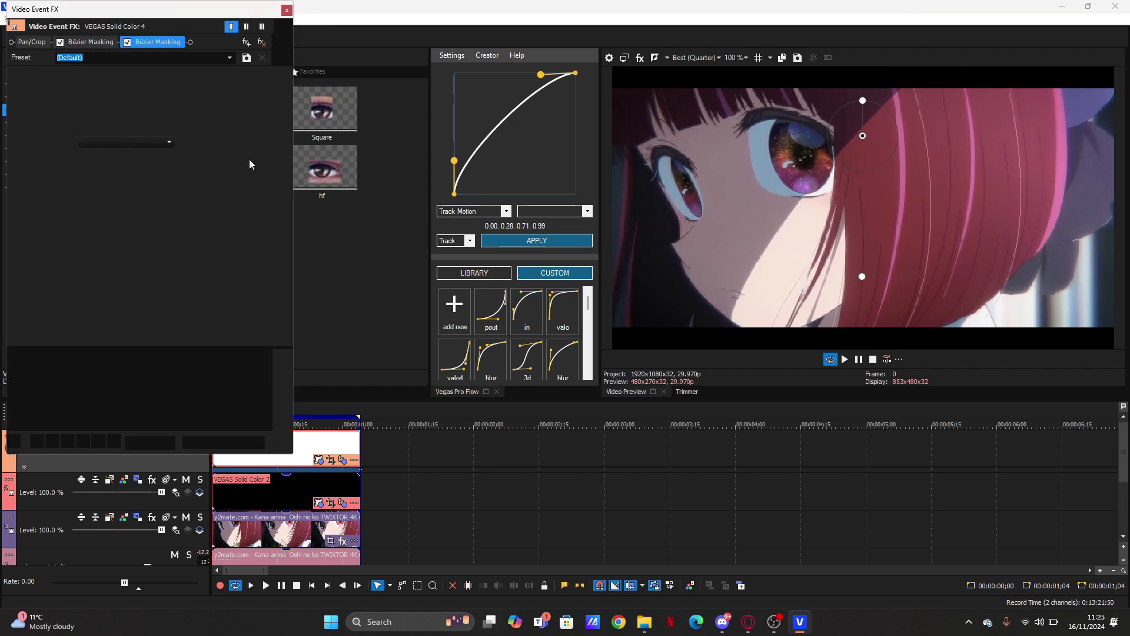
{"action": "left_click", "coordinate": [140, 395]}
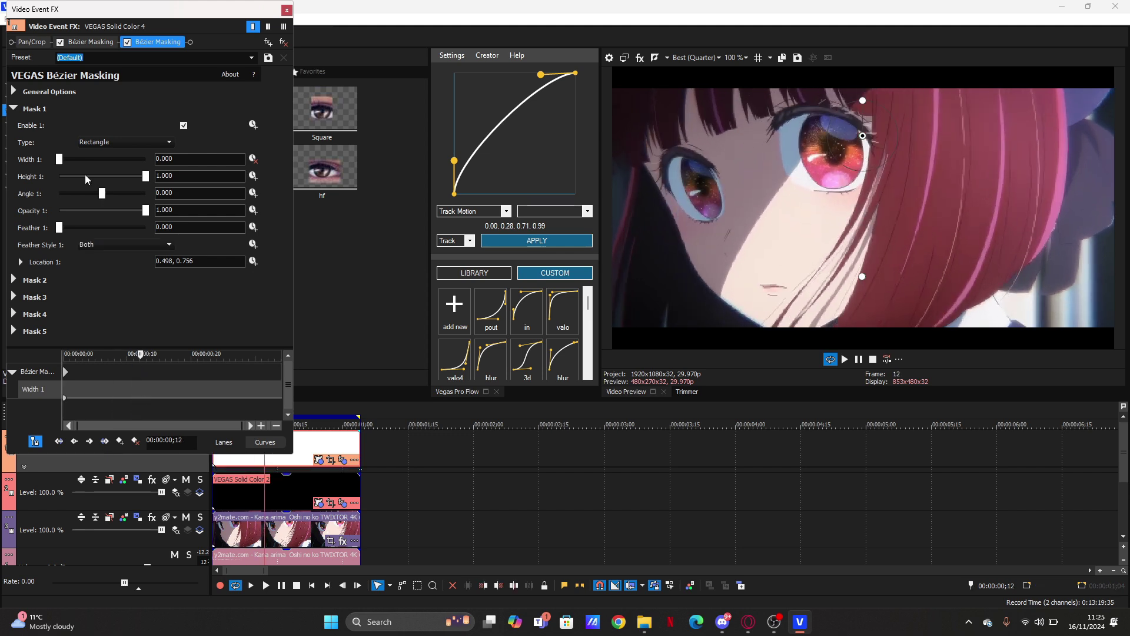
{"action": "left_click_drag", "start_coordinate": [61, 160], "coordinate": [154, 171]}
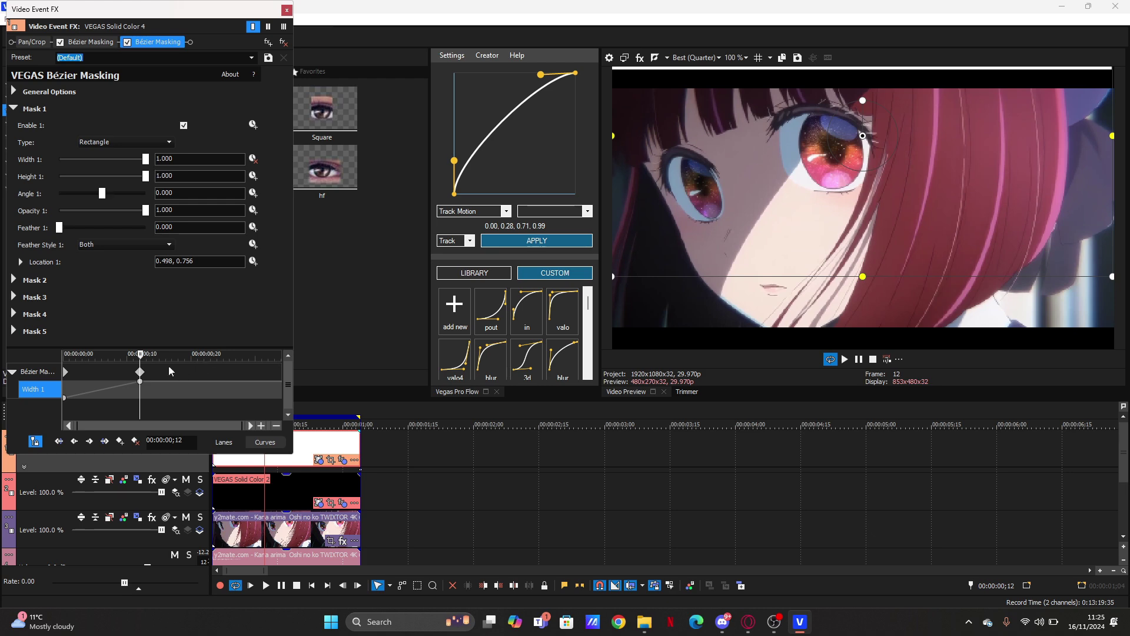
{"action": "left_click_drag", "start_coordinate": [140, 381], "coordinate": [347, 382]}
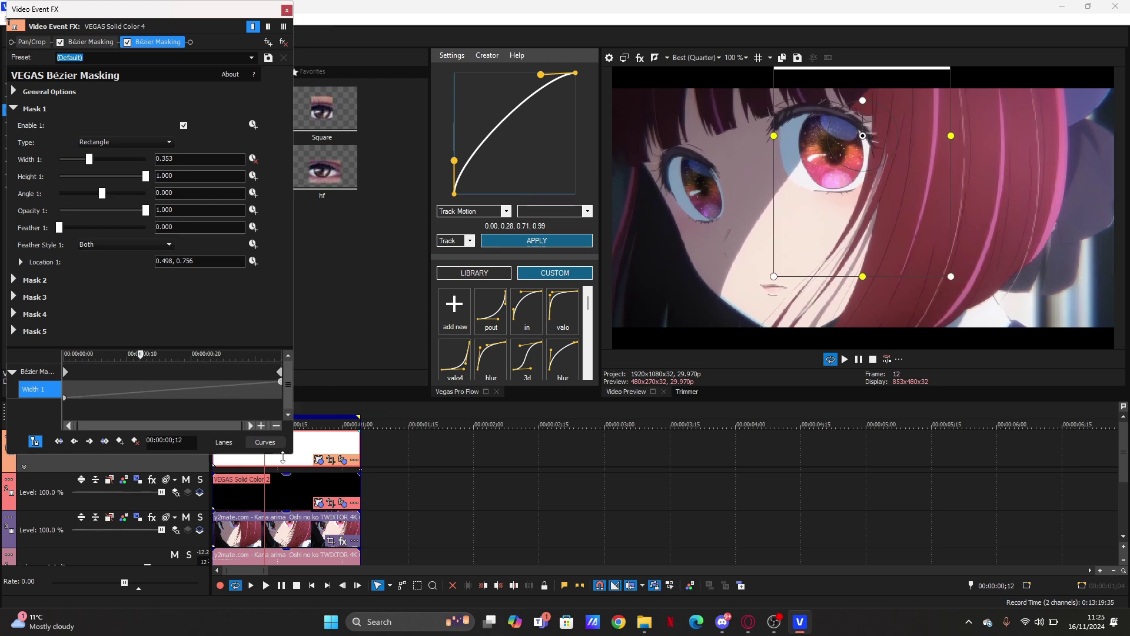
Apply an easing curve of 0.00, 0.47, 0.52, 0.99 to the second Bézier mask's Width 1 and play back the animation.
{"action": "left_click", "coordinate": [279, 465]}
{"action": "left_click", "coordinate": [454, 241]}
{"action": "left_click", "coordinate": [447, 251]}
{"action": "left_click_drag", "start_coordinate": [454, 163], "coordinate": [455, 139]}
{"action": "left_click_drag", "start_coordinate": [540, 76], "coordinate": [517, 75]}
{"action": "left_click", "coordinate": [502, 244]}
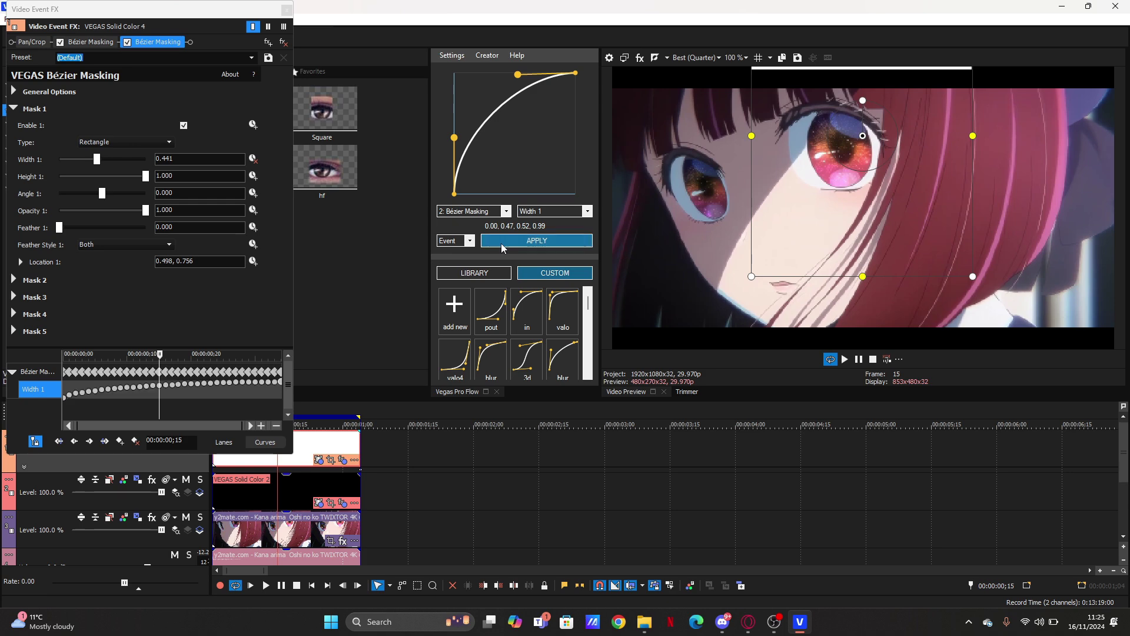
{"action": "key", "text": "space"}
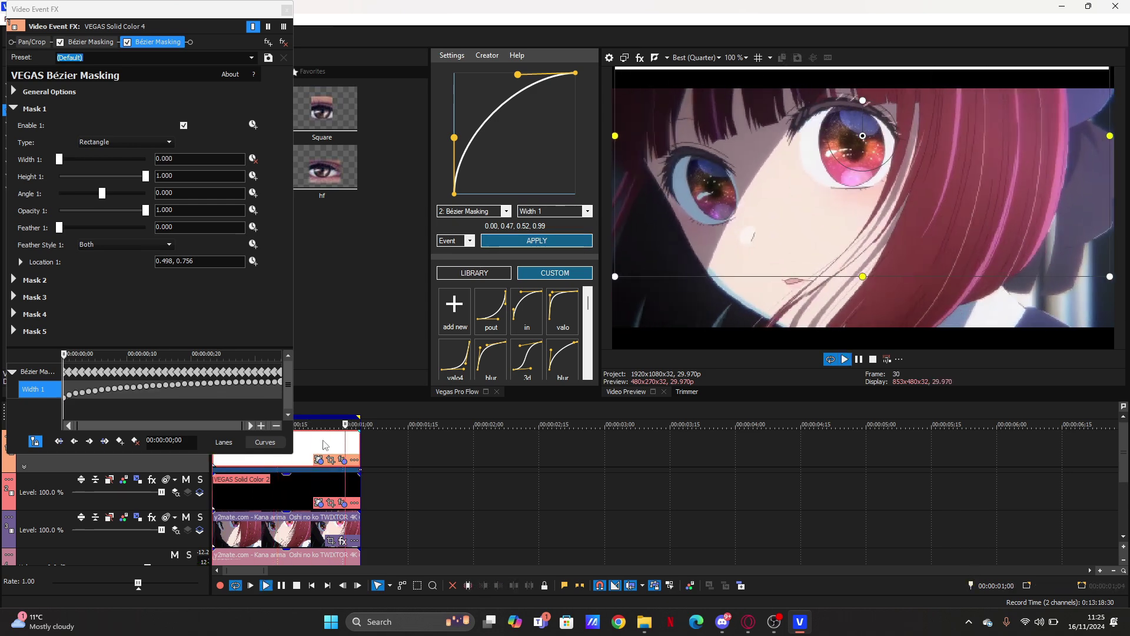
{"action": "key", "text": "space"}
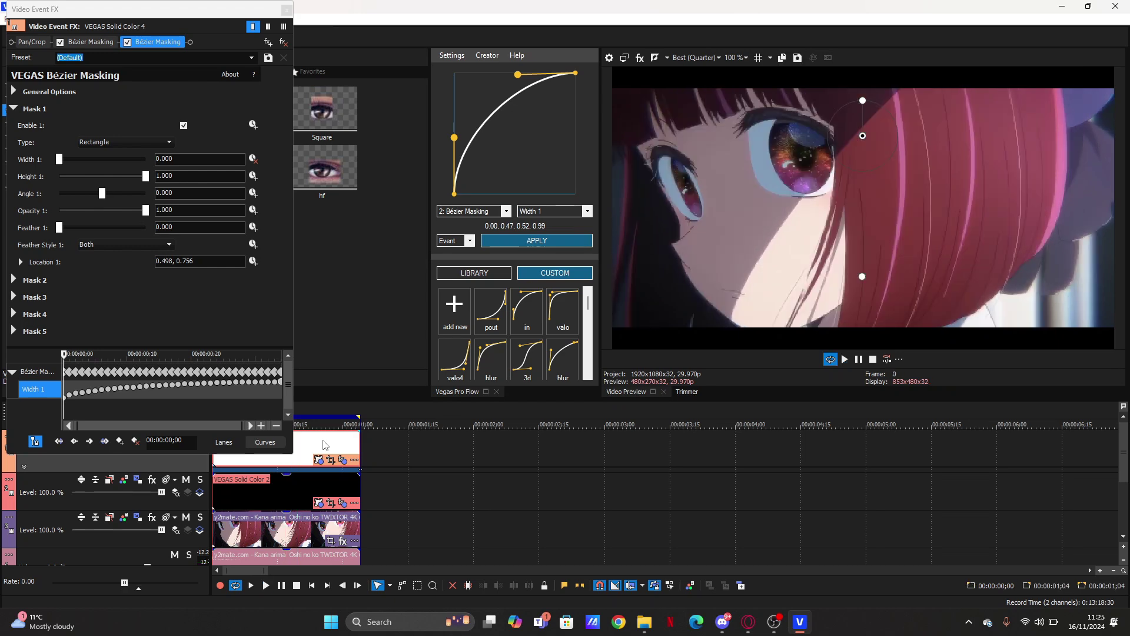
Keyframe the first Bézier mask's height from 1.000 at the clip's start to 0.980 at its end.
{"action": "left_click", "coordinate": [83, 412]}
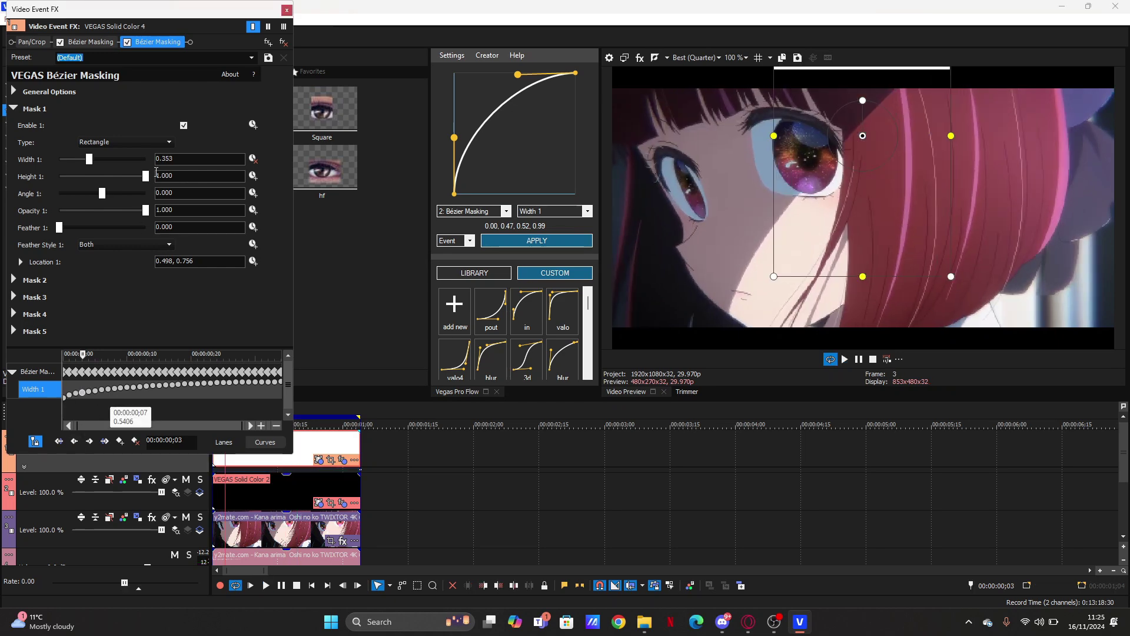
{"action": "left_click", "coordinate": [108, 40]}
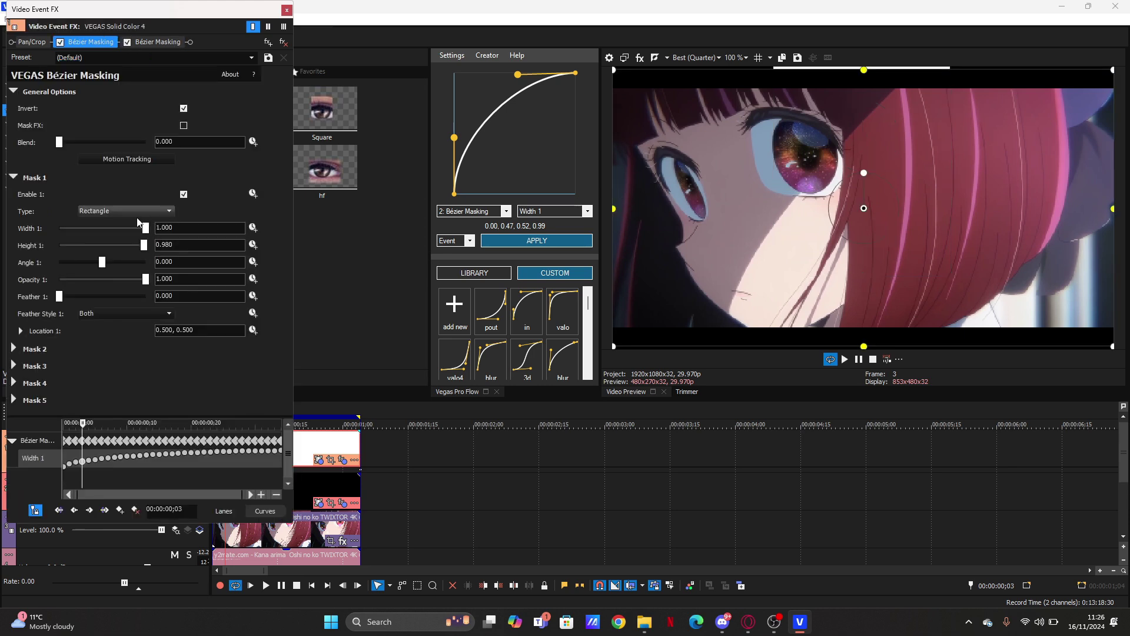
{"action": "left_click", "coordinate": [254, 245]}
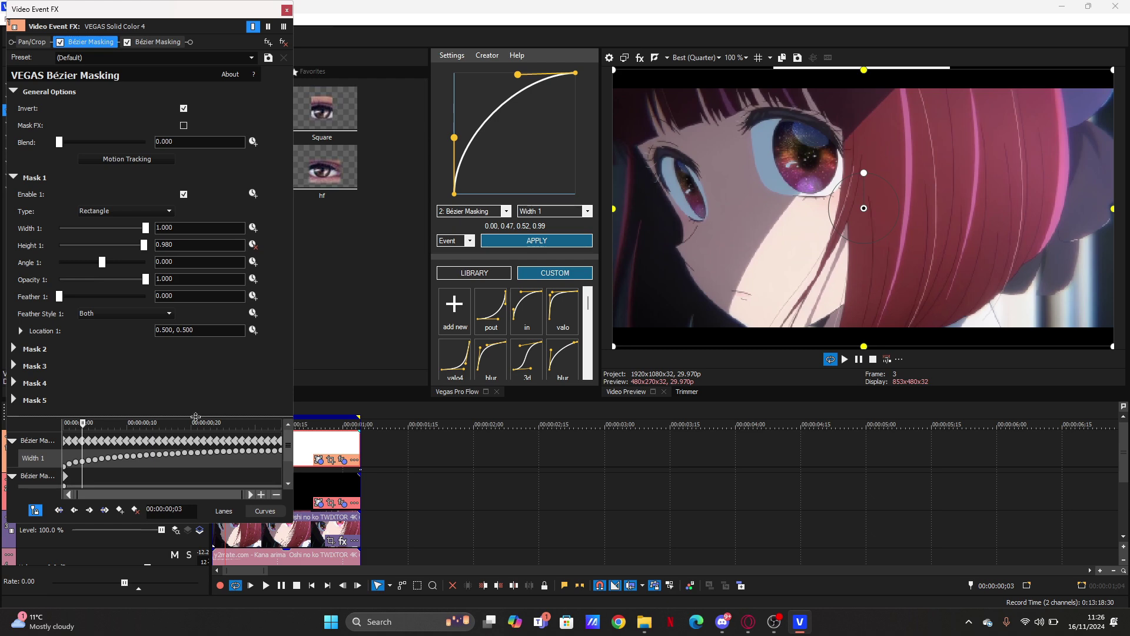
{"action": "left_click_drag", "start_coordinate": [196, 416], "coordinate": [195, 332]}
{"action": "left_click_drag", "start_coordinate": [146, 433], "coordinate": [120, 424]}
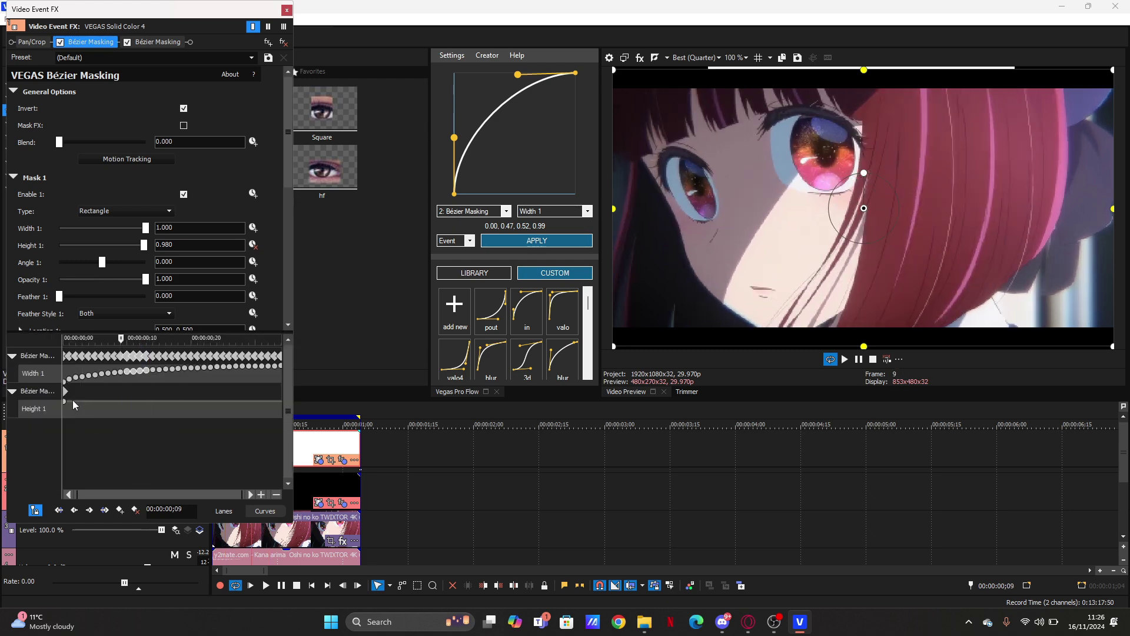
{"action": "left_click_drag", "start_coordinate": [65, 392], "coordinate": [129, 421]}
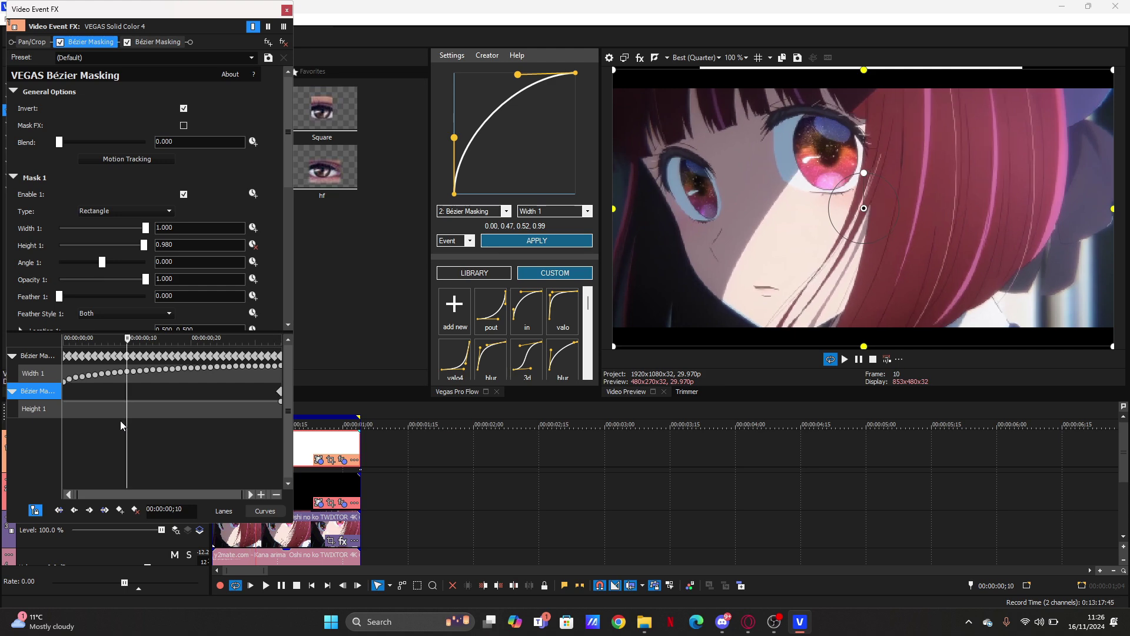
{"action": "left_click_drag", "start_coordinate": [143, 245], "coordinate": [145, 248]}
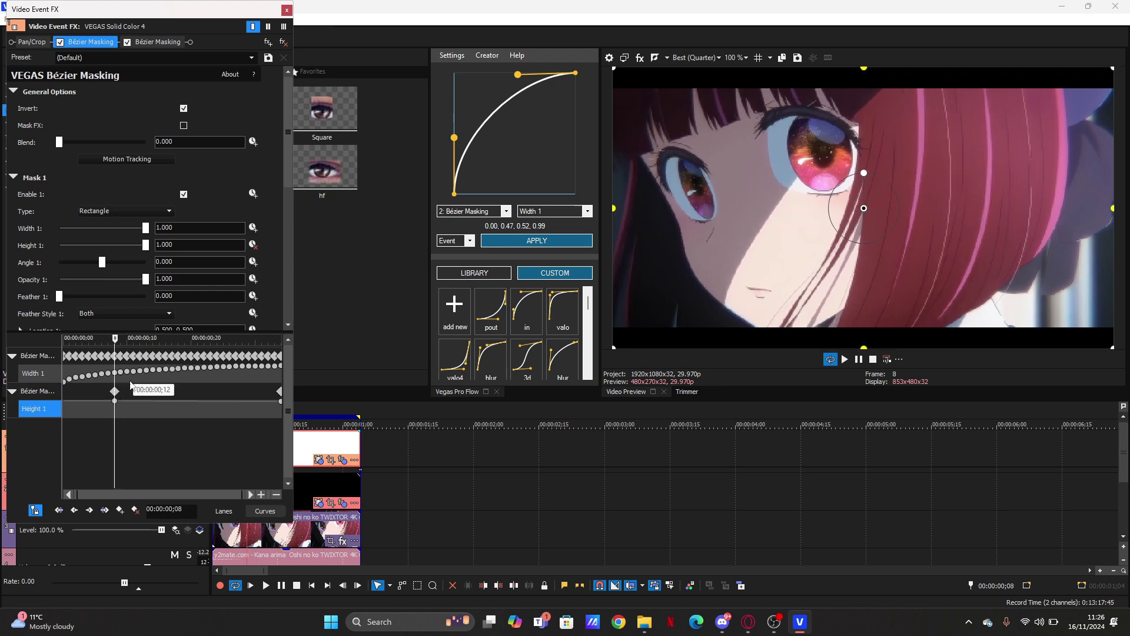
{"action": "left_click", "coordinate": [46, 394]}
{"action": "left_click", "coordinate": [313, 450]}
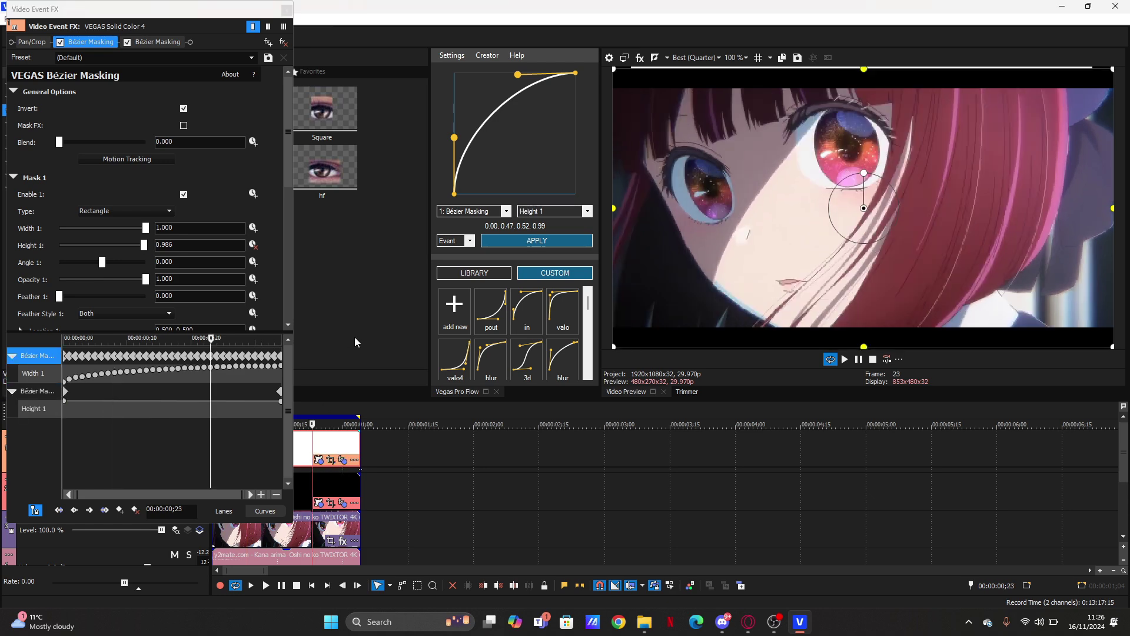
Swap the first mask's height keyframes, placing 0.980 at the clip's start and 1.000 at its end.
{"action": "left_click_drag", "start_coordinate": [150, 405], "coordinate": [65, 402]}
{"action": "left_click", "coordinate": [90, 405]}
{"action": "left_click", "coordinate": [281, 402]}
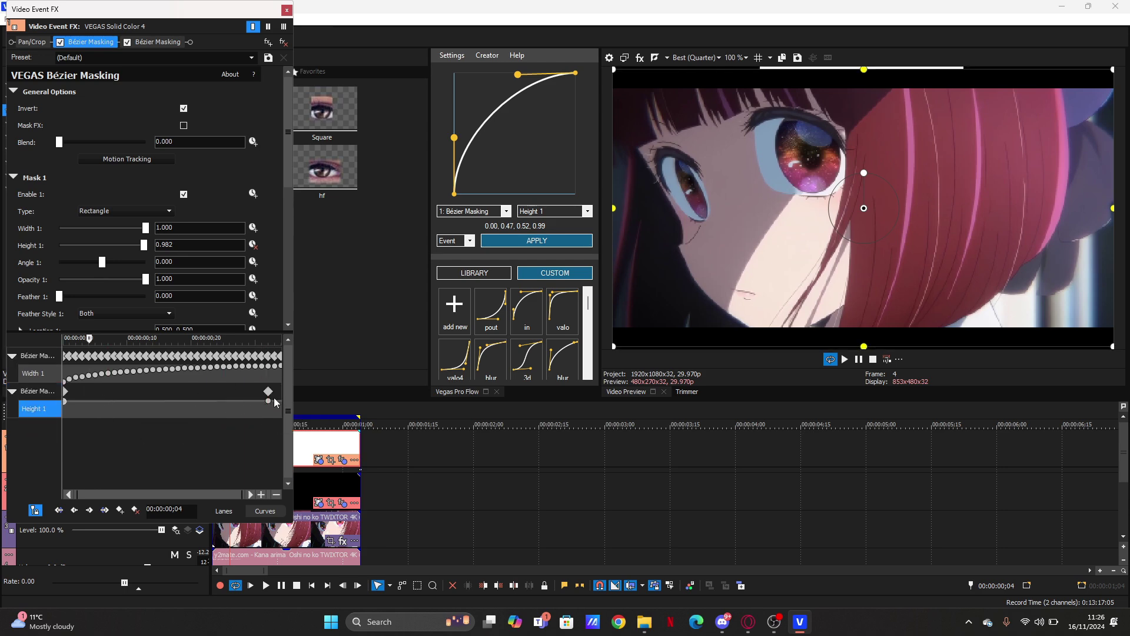
{"action": "left_click_drag", "start_coordinate": [269, 402], "coordinate": [281, 402]}
Apply the 0.00, 0.47, 0.52, 0.99 easing curve to the first Bézier mask's Height 1 and play back the animation.
{"action": "left_click", "coordinate": [191, 355]}
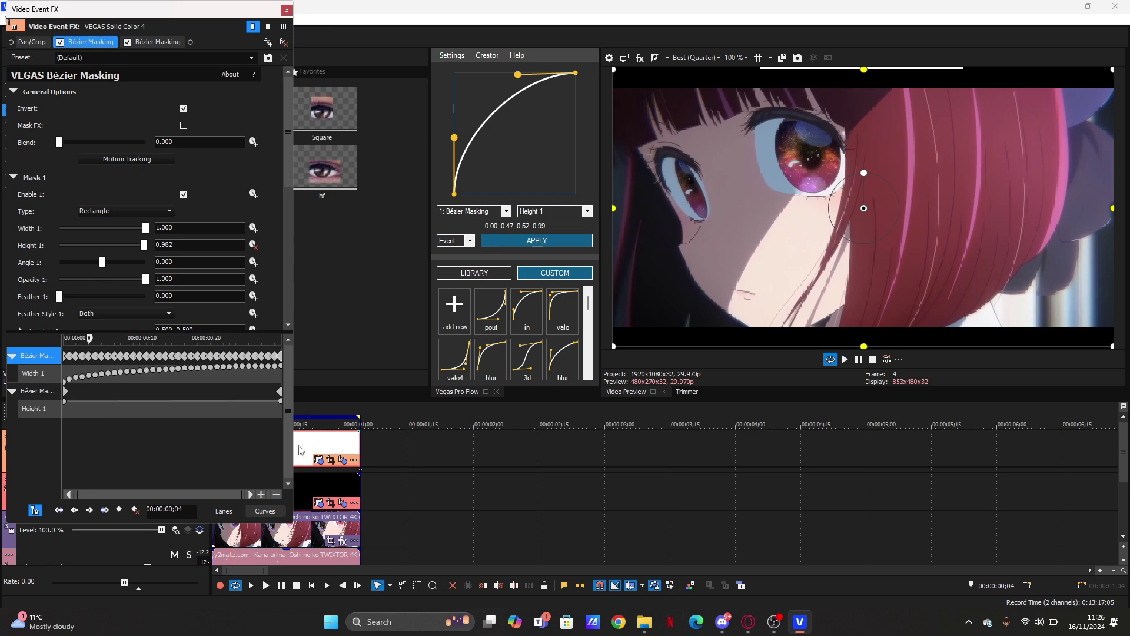
{"action": "left_click", "coordinate": [436, 275]}
{"action": "left_click", "coordinate": [521, 242]}
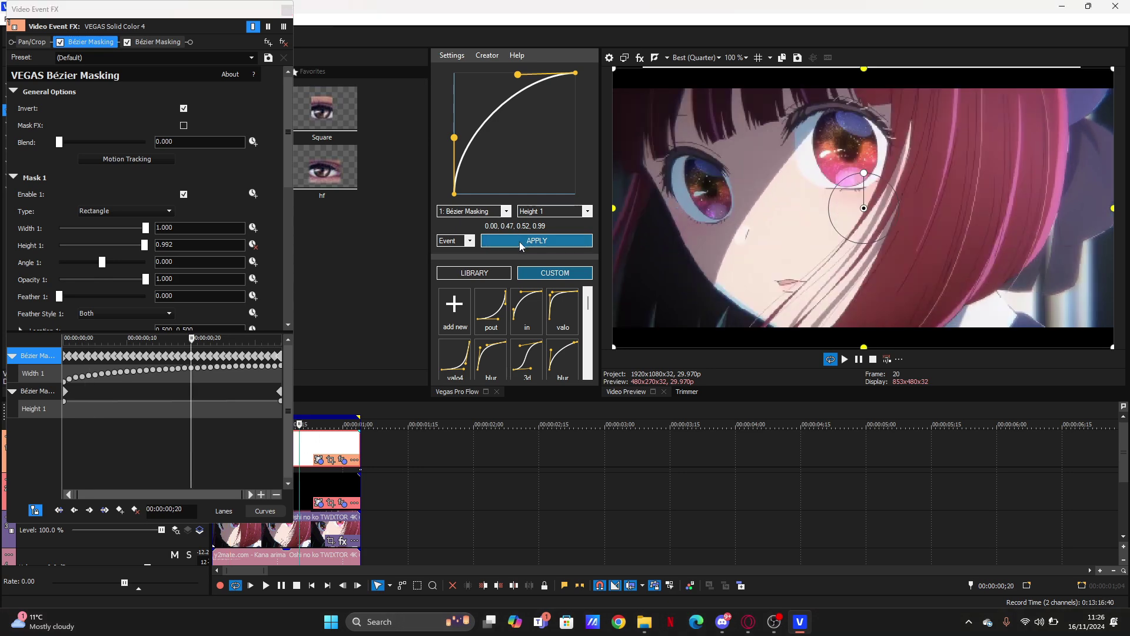
{"action": "key", "text": "space"}
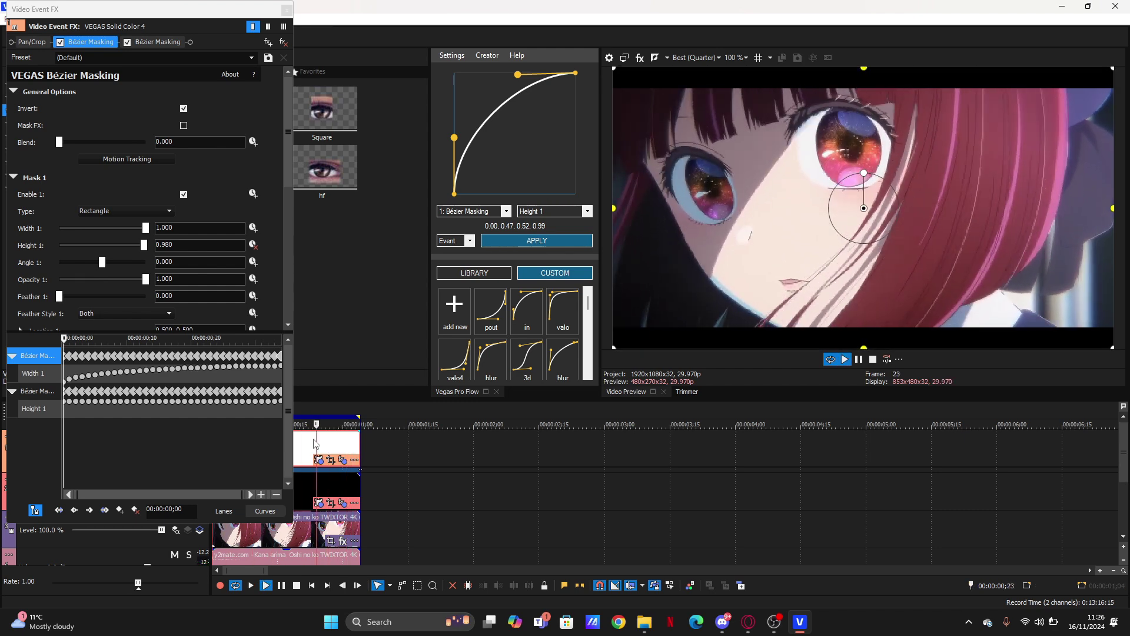
{"action": "key", "text": "space"}
{"action": "key", "text": "space"}
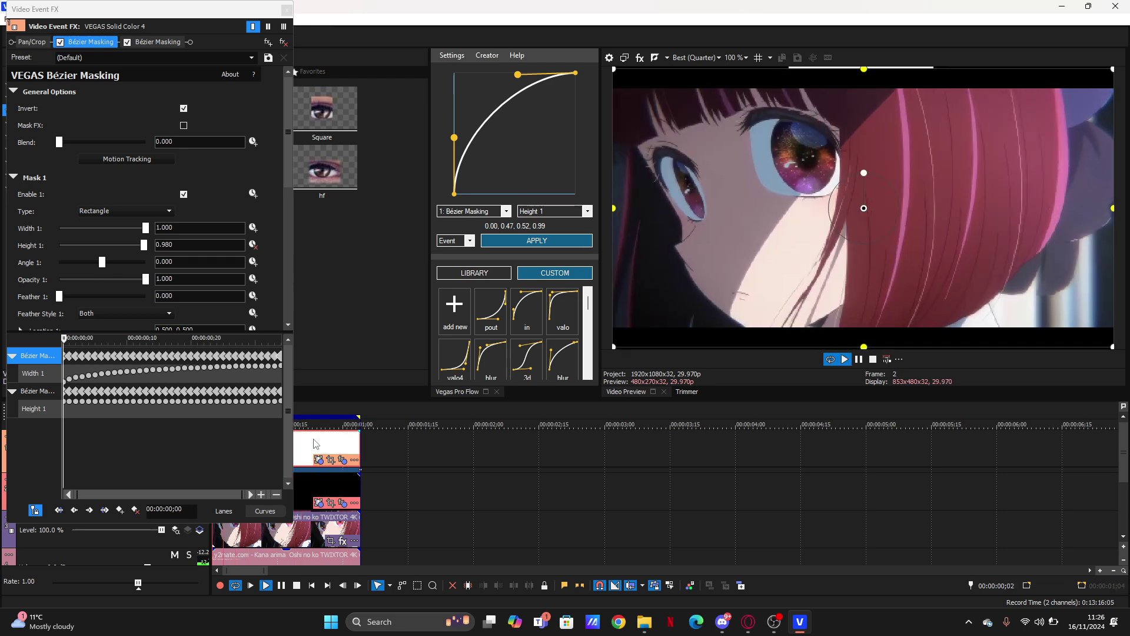
Undo the last easing applied to the first mask's Height 1 after stopping playback and scrubbing through the animation.
{"action": "key", "text": "space"}
{"action": "left_click_drag", "start_coordinate": [82, 486], "coordinate": [184, 480]}
{"action": "left_click", "coordinate": [193, 480]}
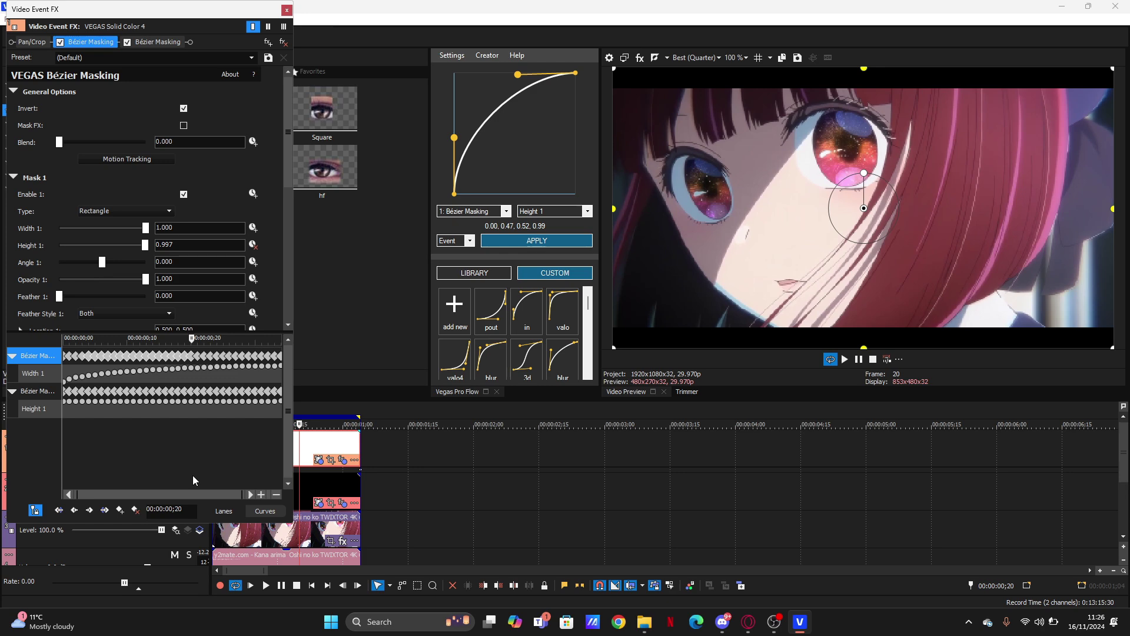
{"action": "key", "text": "ctrl+z"}
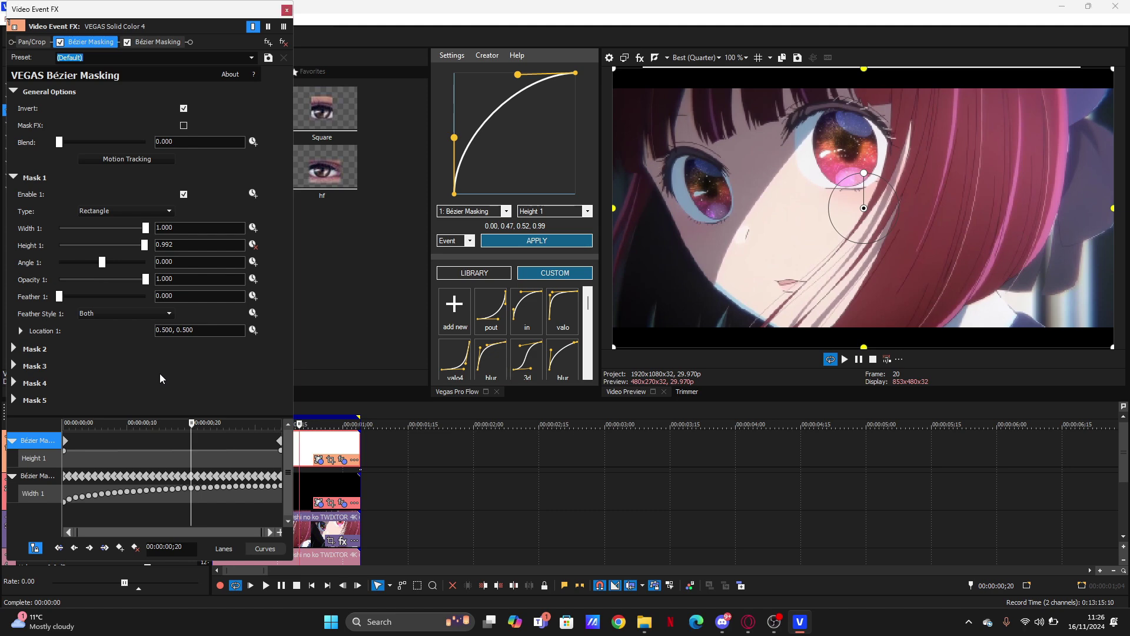
Set the first Bézier mask's Height 1 keyframe at the clip's end to .997.
{"action": "left_click", "coordinate": [147, 460]}
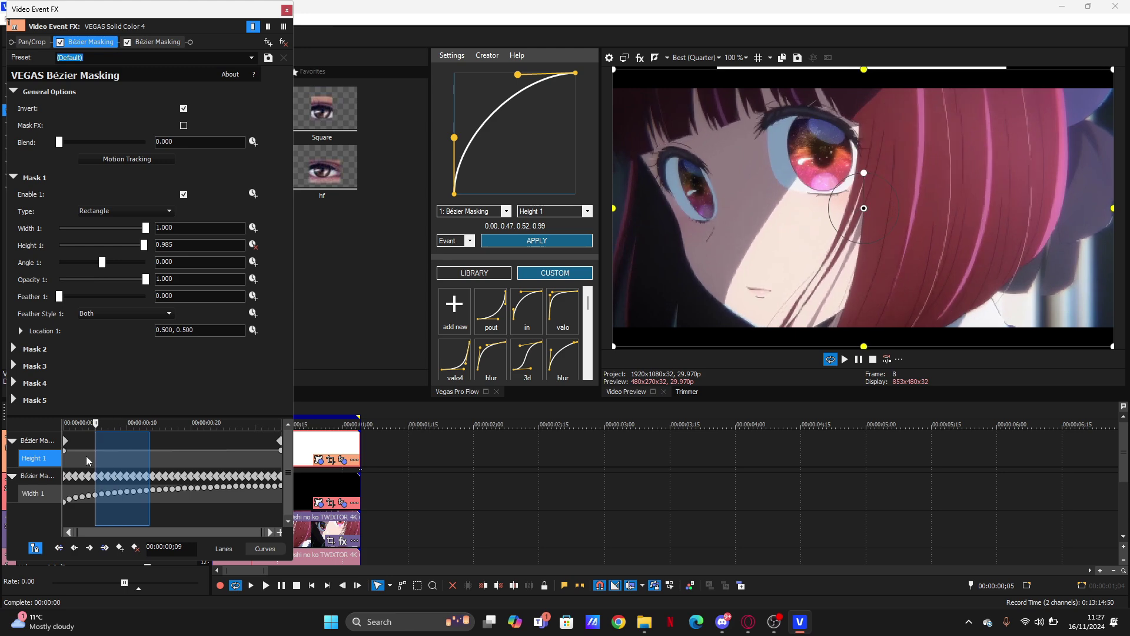
{"action": "left_click_drag", "start_coordinate": [147, 460], "coordinate": [213, 466]}
{"action": "left_click", "coordinate": [213, 466]}
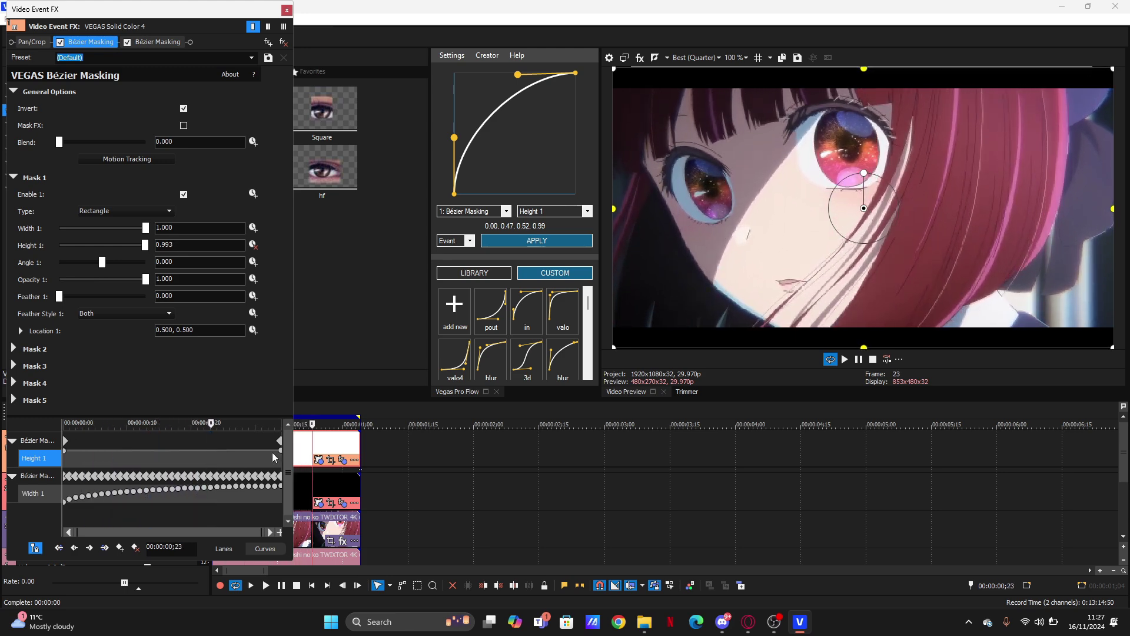
{"action": "left_click", "coordinate": [280, 451]}
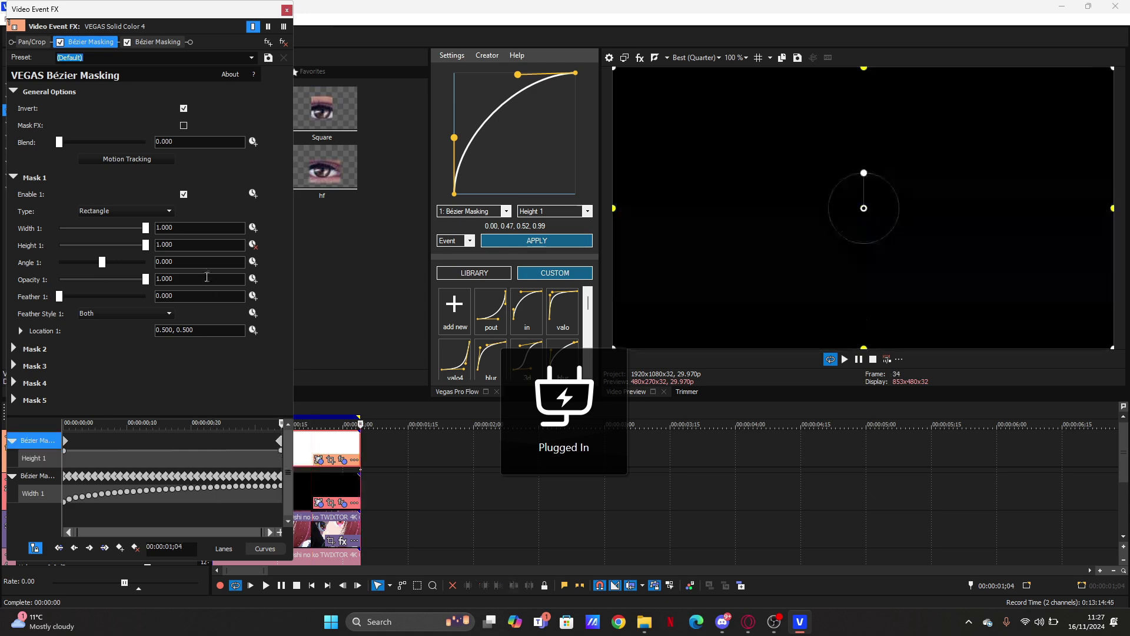
{"action": "left_click", "coordinate": [196, 246]}
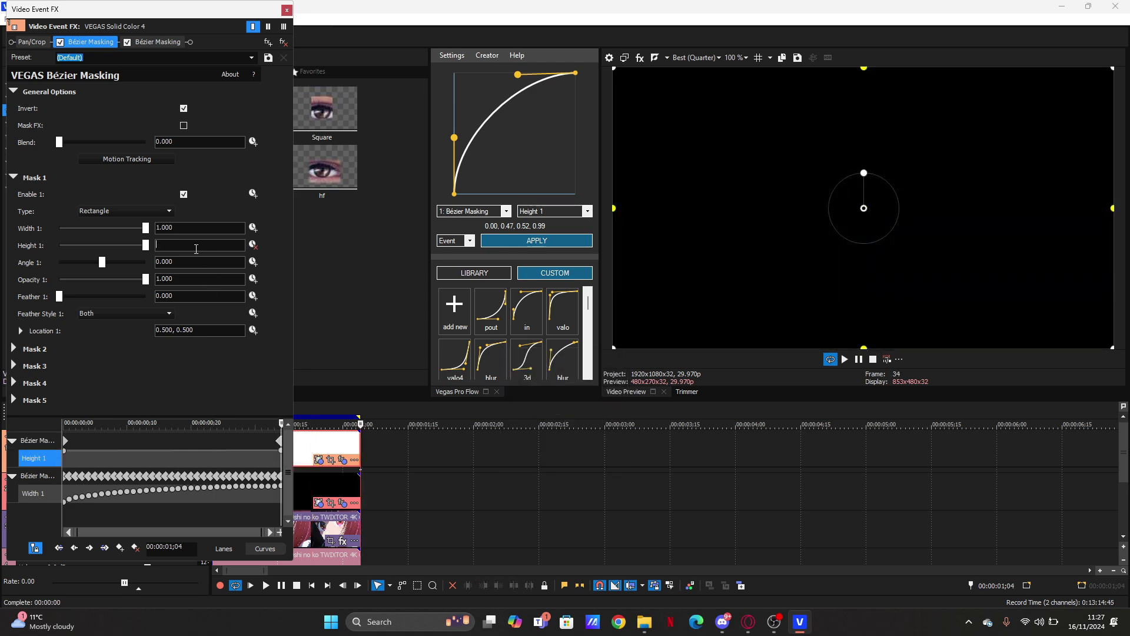
{"action": "type", "text": ".997"}
{"action": "key", "text": "Return"}
Adjust the easing curve to 0.00, 0.47, 0.82, 0.99 and apply it to the first Bézier mask's Height 1.
{"action": "left_click_drag", "start_coordinate": [135, 450], "coordinate": [58, 459]}
{"action": "left_click", "coordinate": [47, 453]}
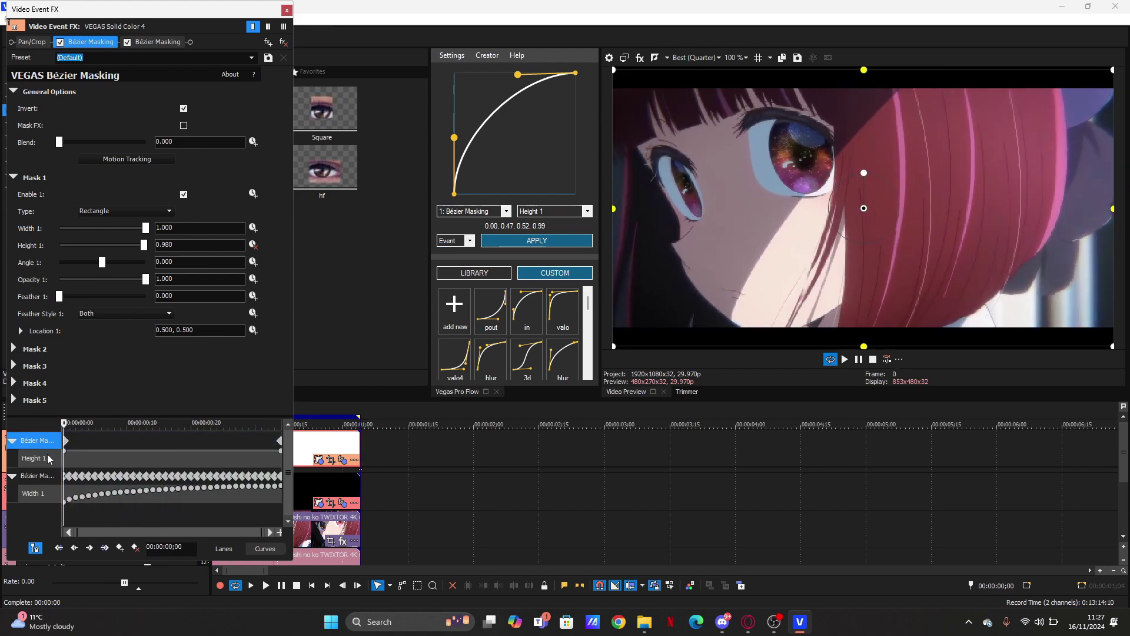
{"action": "left_click", "coordinate": [310, 446]}
{"action": "left_click_drag", "start_coordinate": [519, 80], "coordinate": [556, 82]}
{"action": "left_click", "coordinate": [536, 240]}
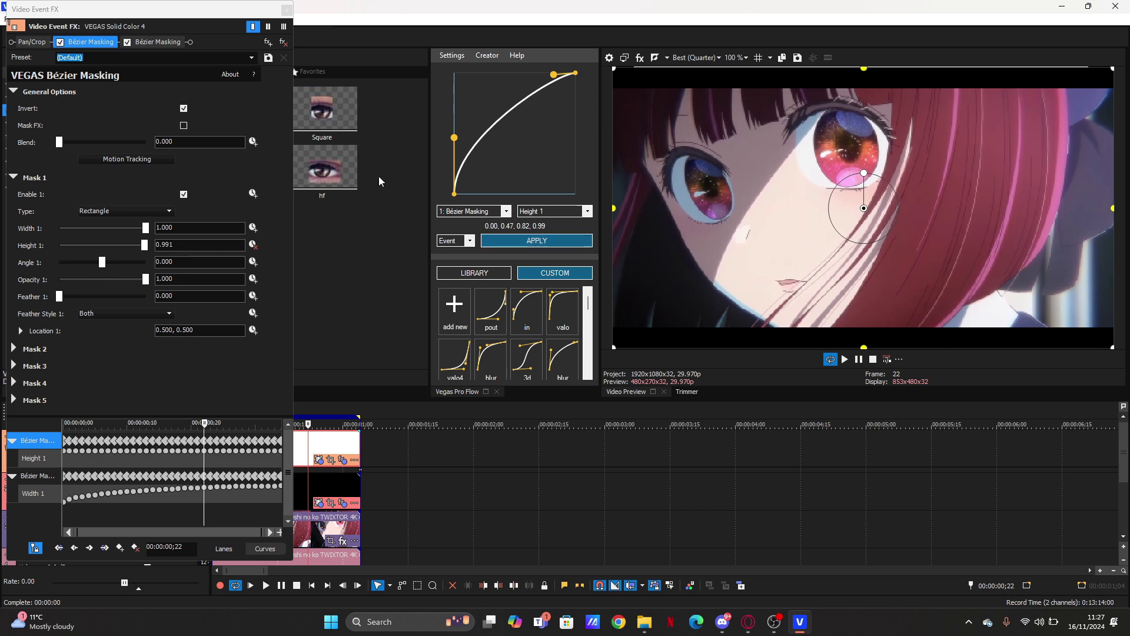
Search the video effects for "ignite super" and add the default Ignite Super Glow to the white solid color.
{"action": "left_click", "coordinate": [285, 11]}
{"action": "left_click", "coordinate": [243, 448]}
{"action": "left_click_drag", "start_coordinate": [30, 57], "coordinate": [2, 59]}
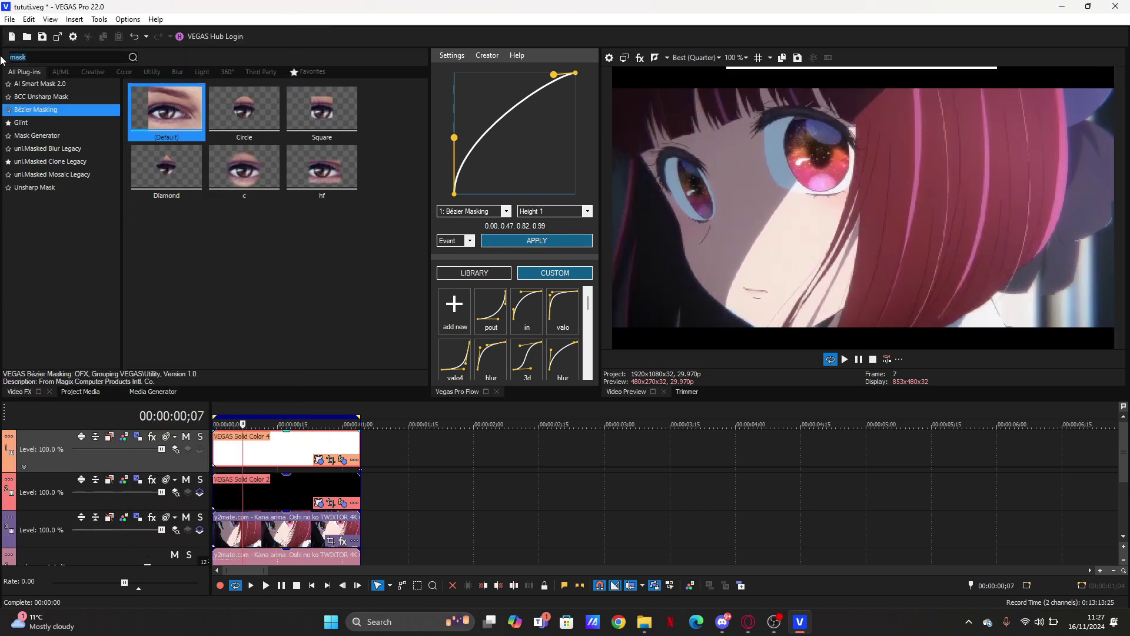
{"action": "type", "text": "ignite super"}
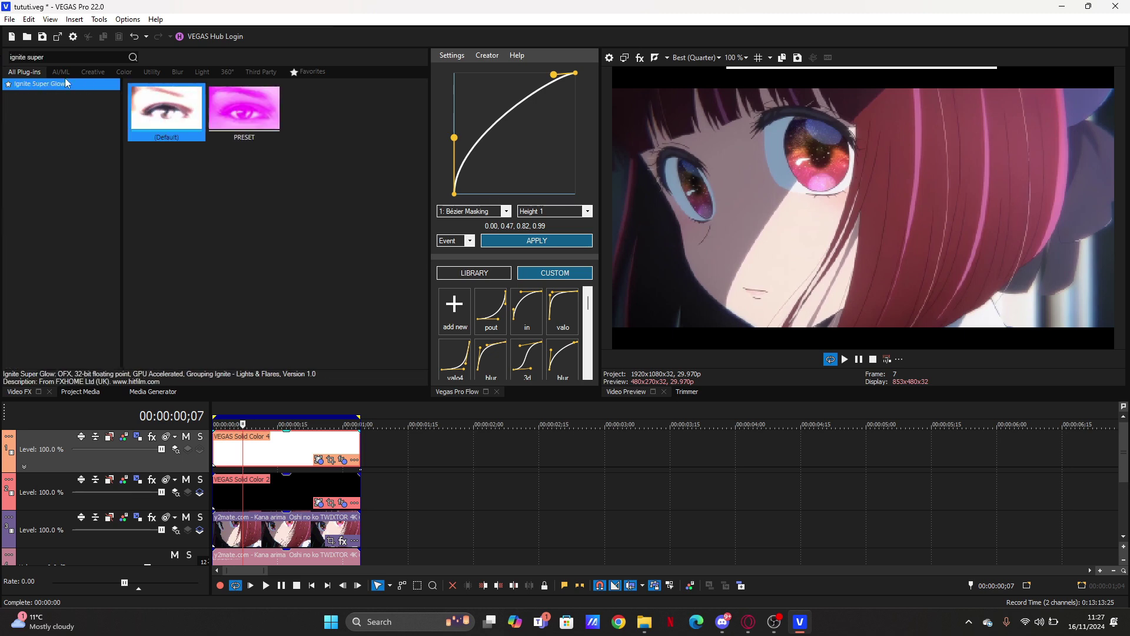
{"action": "double_click", "coordinate": [180, 111]}
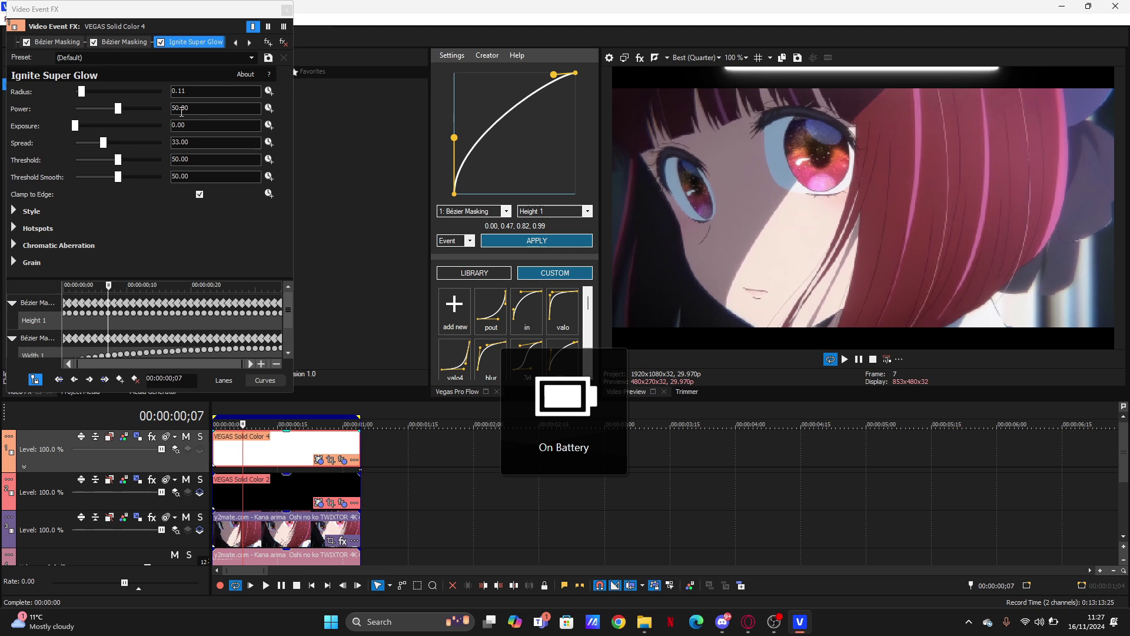
Set the glow's Threshold to about 86.39, Power to about 29.93 and Spread to about 19.05, keeping the white tint.
{"action": "left_click", "coordinate": [150, 160]}
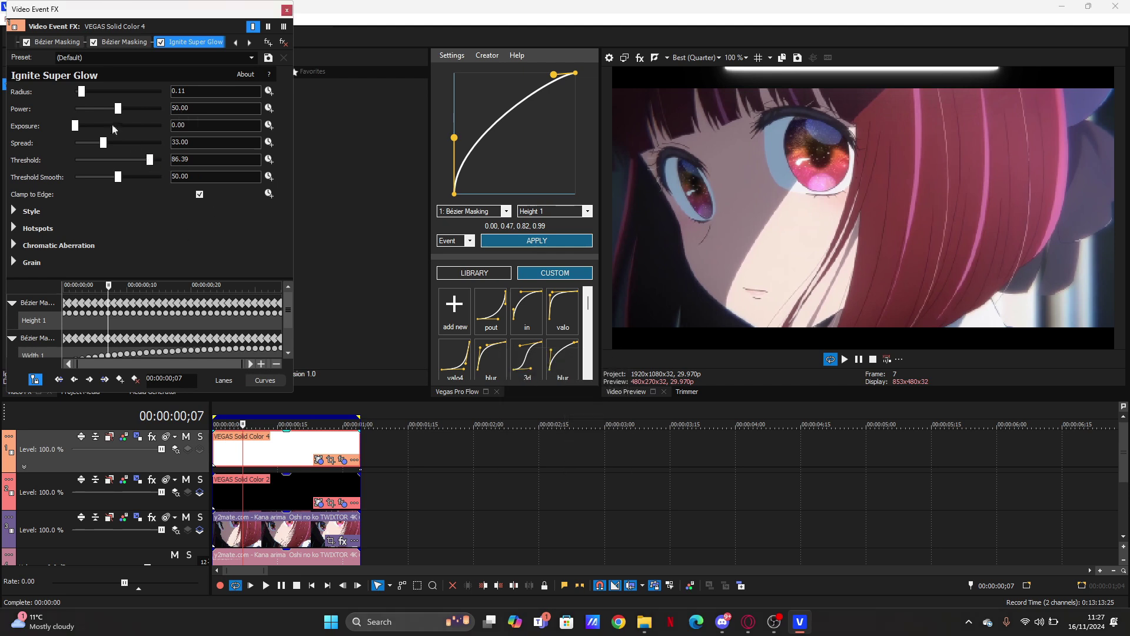
{"action": "left_click", "coordinate": [91, 109]}
{"action": "left_click_drag", "start_coordinate": [86, 111], "coordinate": [92, 145]}
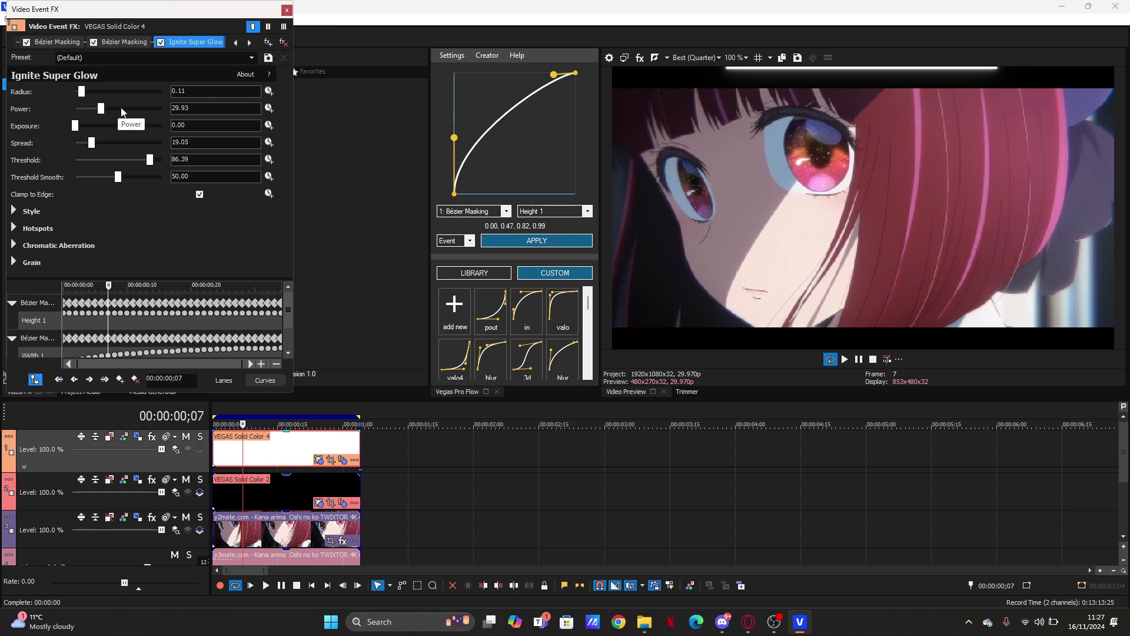
{"action": "left_click", "coordinate": [14, 211]}
{"action": "left_click_drag", "start_coordinate": [79, 246], "coordinate": [201, 250]}
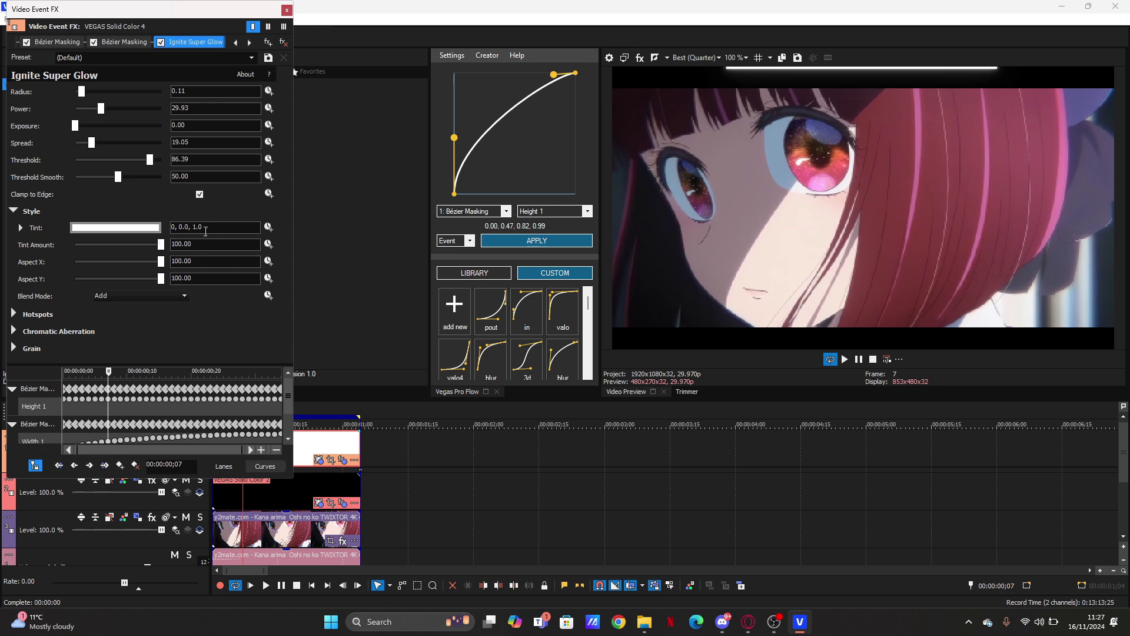
{"action": "left_click", "coordinate": [286, 10]}
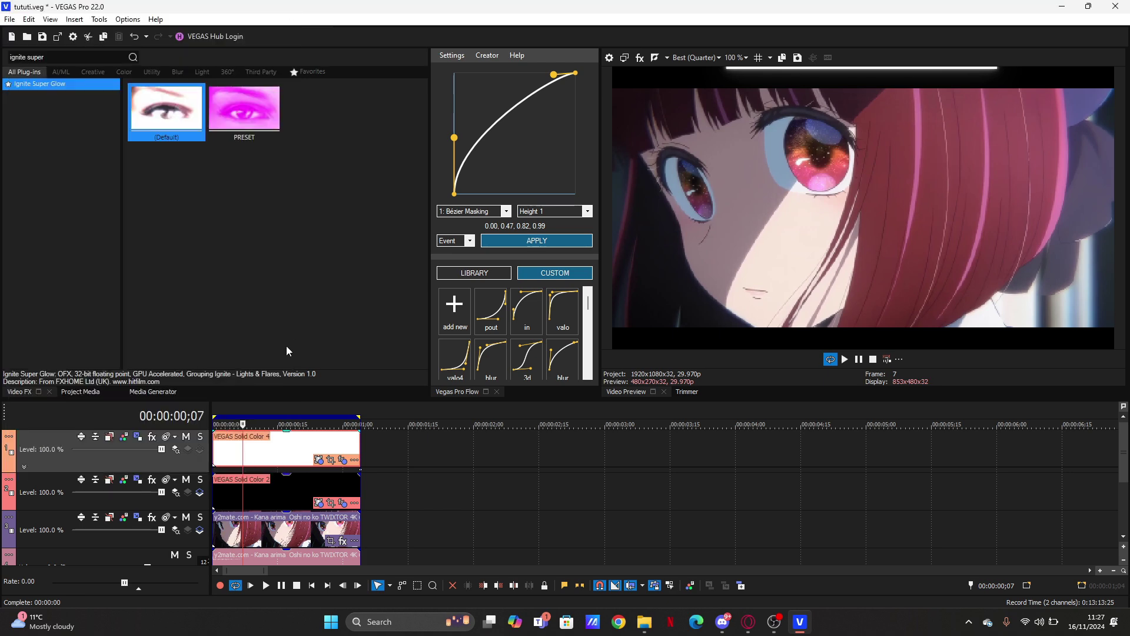
Fade out the white solid color from frame 5 to the clip's end and play back the line animation.
{"action": "double_click", "coordinate": [268, 453]}
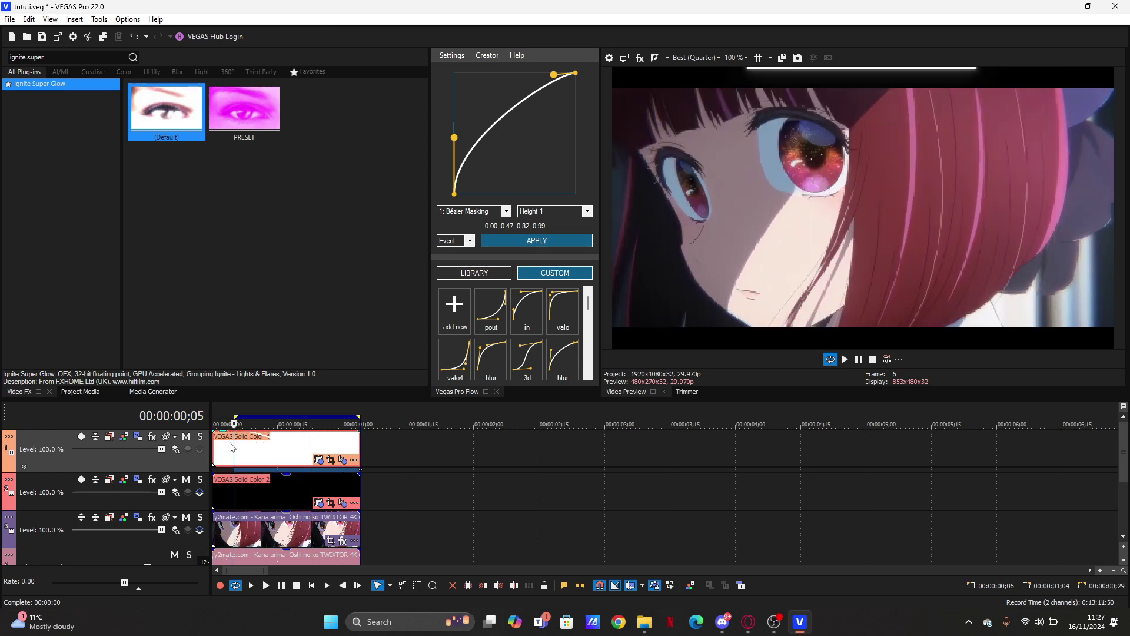
{"action": "key", "text": "space"}
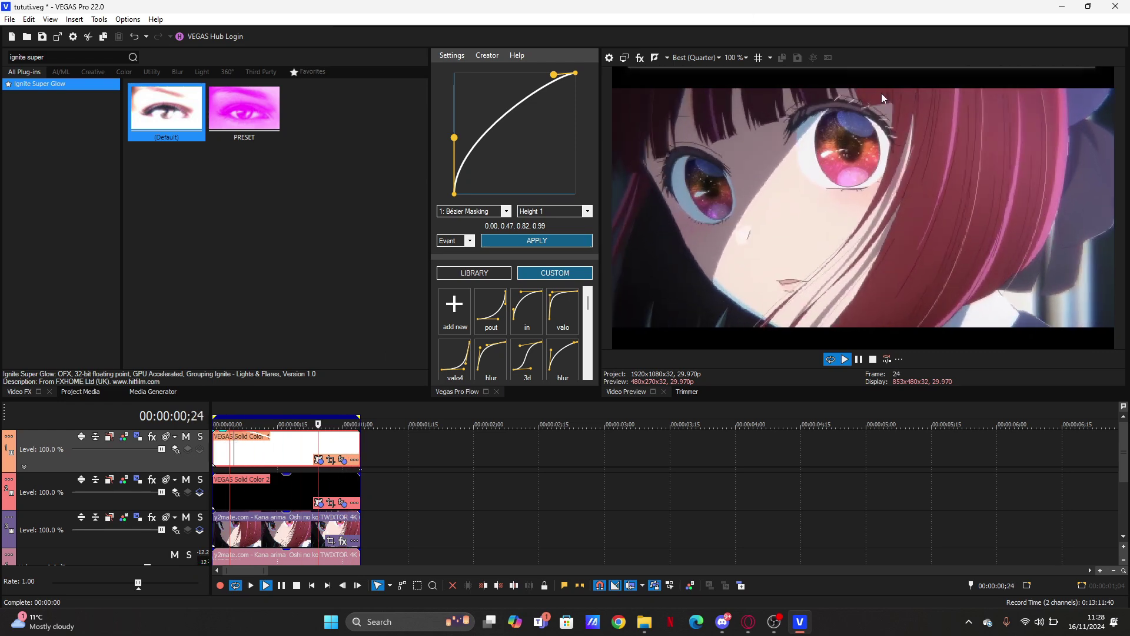
{"action": "key", "text": "space"}
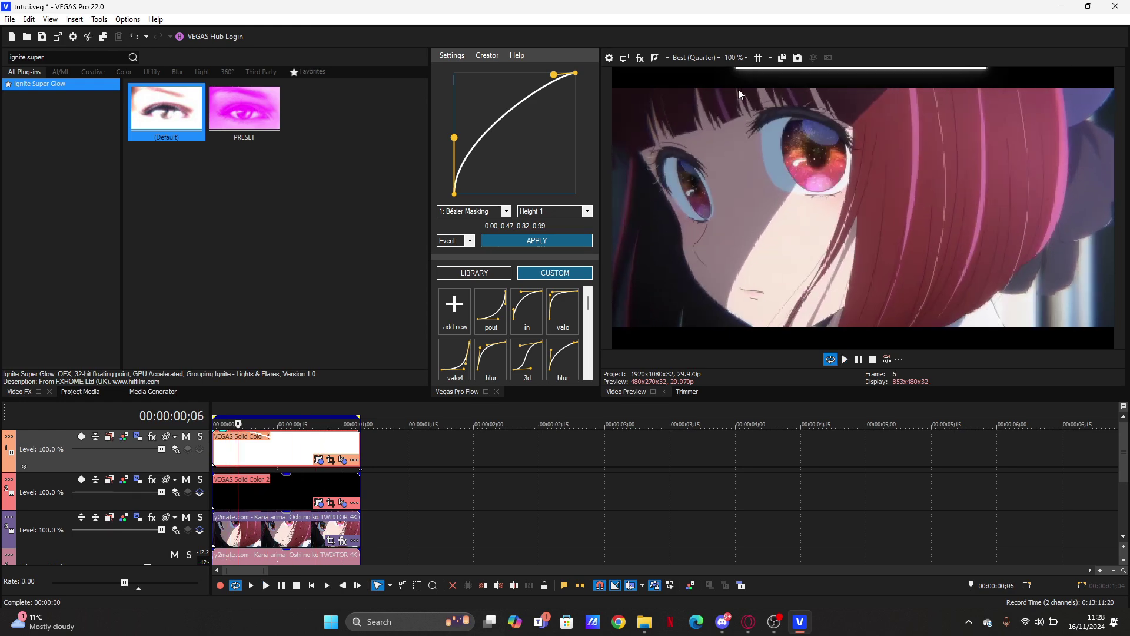
Feather the first Bézier mask by about 2.381 and the second by about 2.721.
{"action": "left_click", "coordinate": [342, 461]}
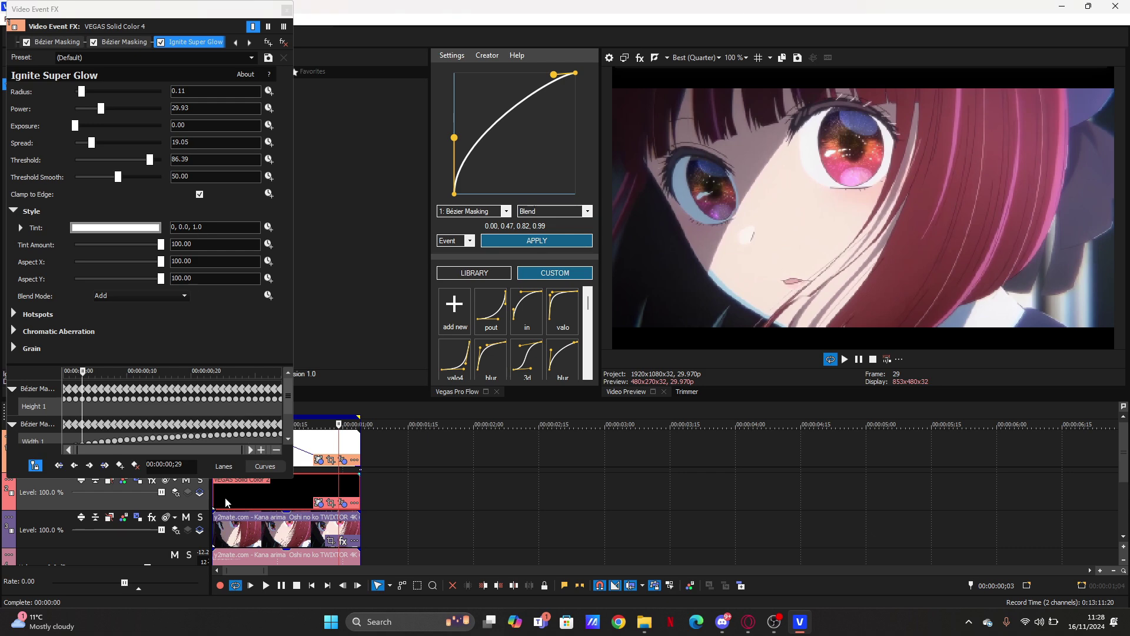
{"action": "left_click", "coordinate": [35, 406]}
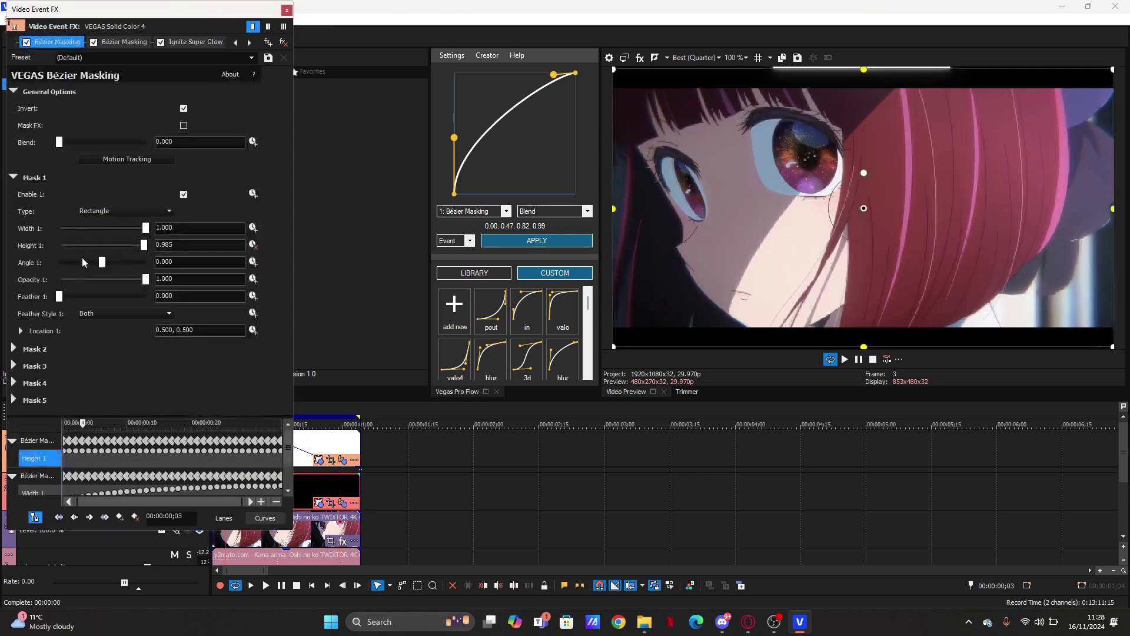
{"action": "mouse_move", "coordinate": [57, 300]}
{"action": "left_mouse_down"}
{"action": "mouse_move", "coordinate": [73, 301]}
{"action": "mouse_move", "coordinate": [64, 299]}
{"action": "left_mouse_up"}
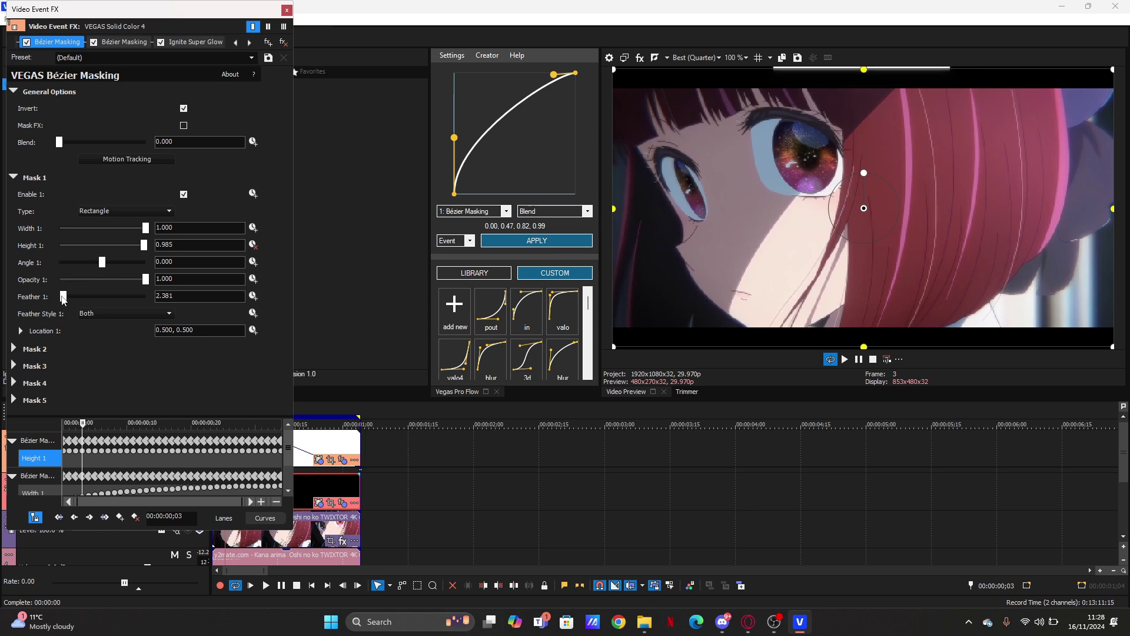
{"action": "left_click", "coordinate": [131, 41]}
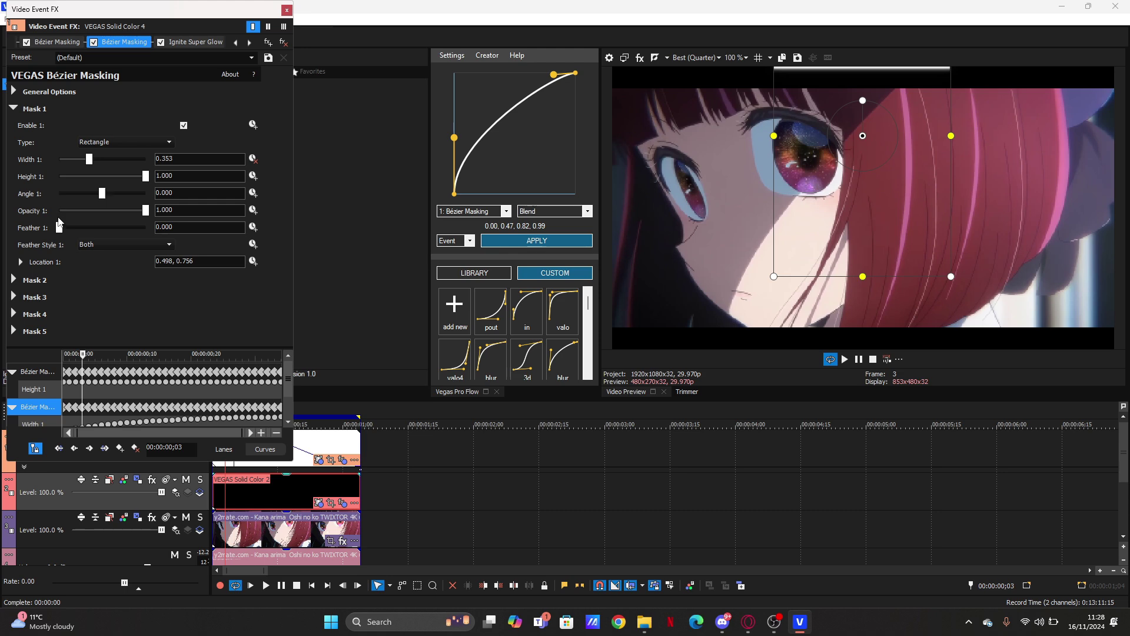
{"action": "left_click", "coordinate": [60, 229]}
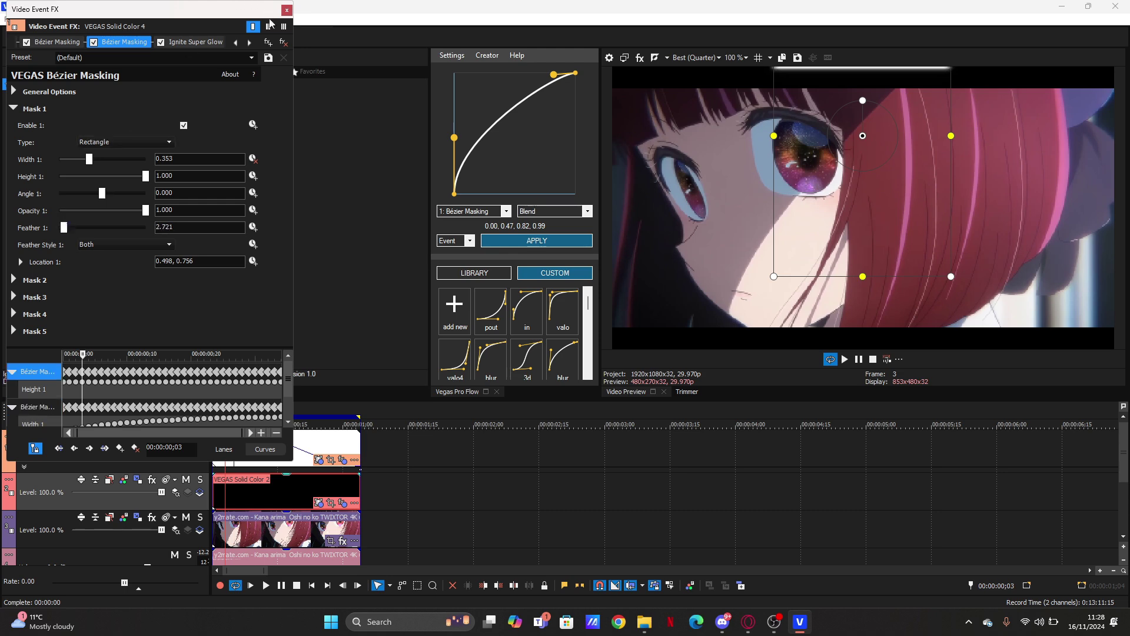
{"action": "left_click", "coordinate": [285, 10]}
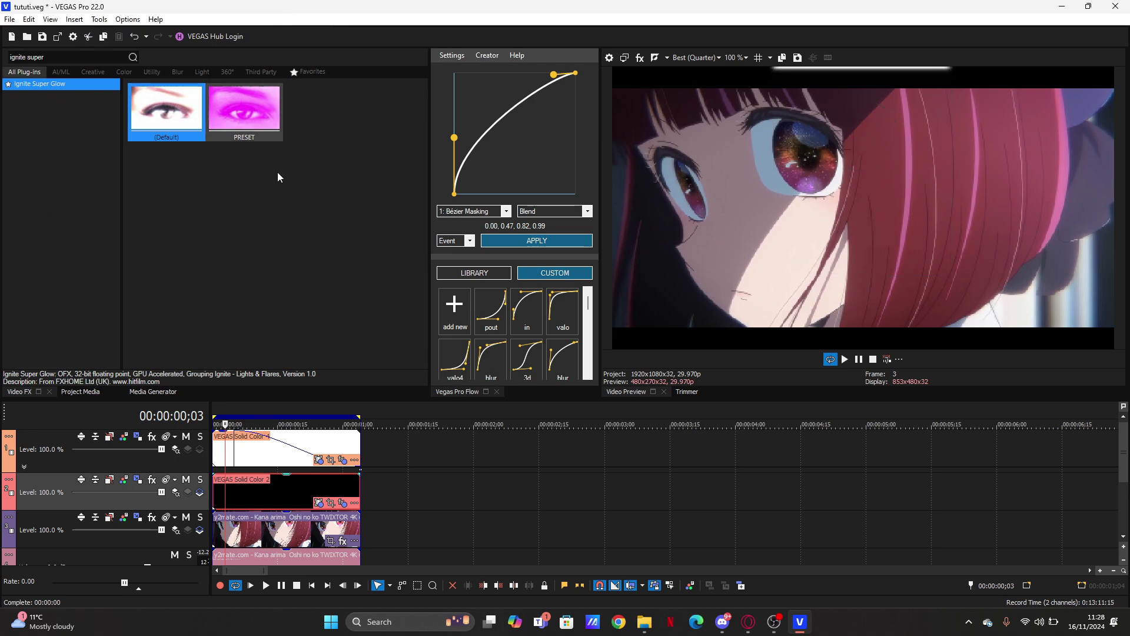
Play back the clip from near its start to check the feathered, glowing line.
{"action": "left_click", "coordinate": [223, 451]}
{"action": "key", "text": "space"}
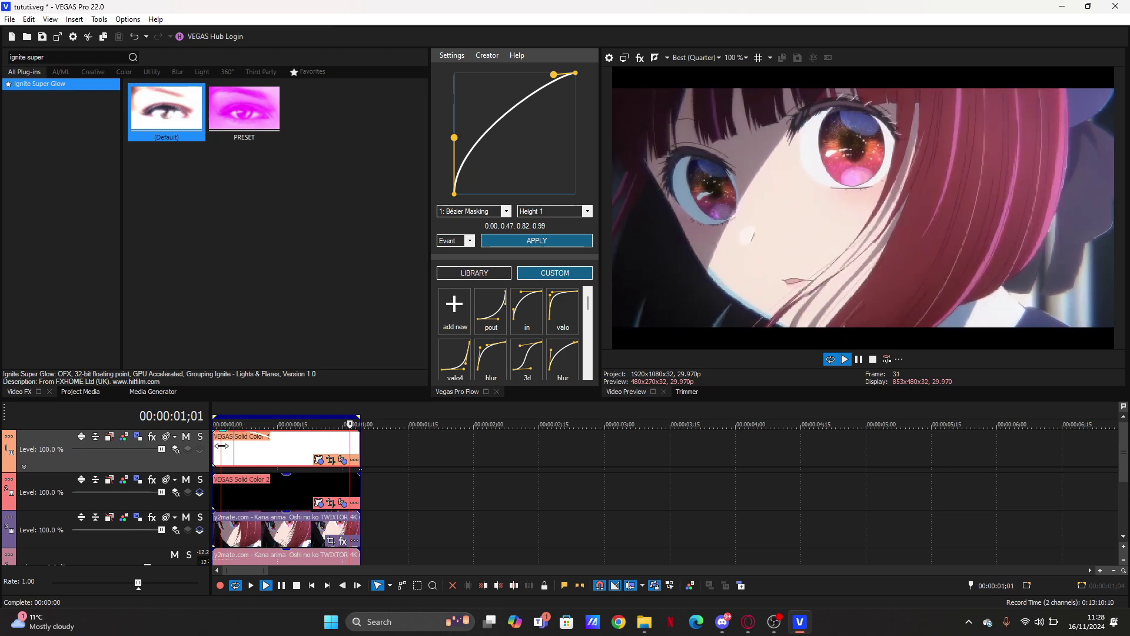
{"action": "key", "text": "space"}
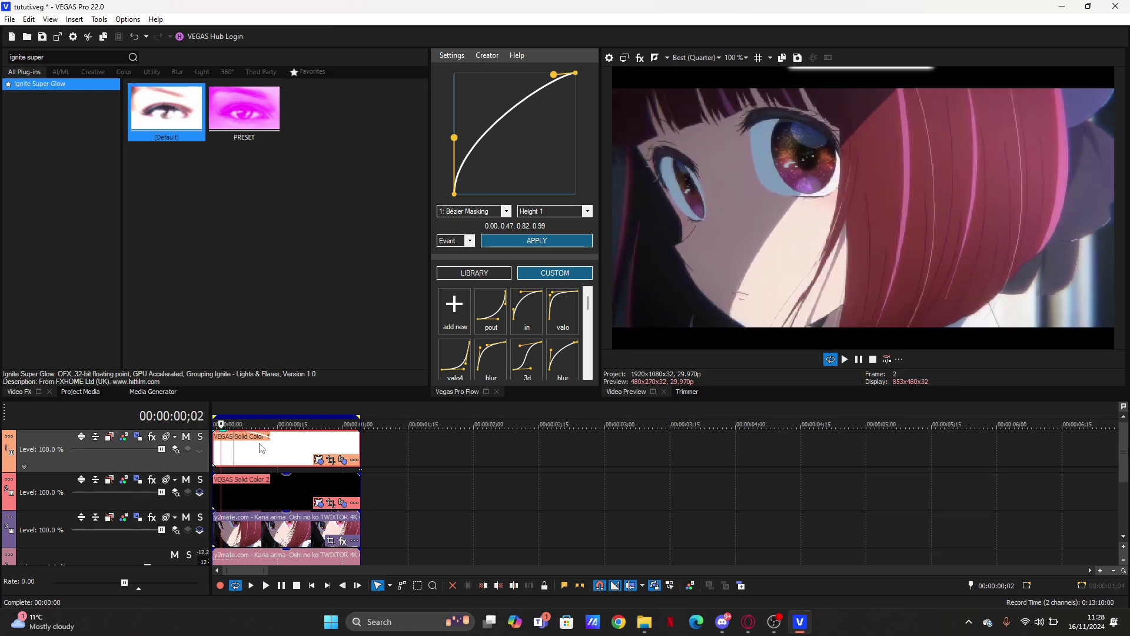
Step forward and back through the clip's frames to inspect the line, and replay the animation from the beginning.
{"action": "key", "text": "Right"}
{"action": "key", "text": "Right"}
{"action": "key", "text": "Right"}
{"action": "key", "text": "Right"}
{"action": "key", "text": "Right"}
{"action": "key", "text": "Right"}
{"action": "key", "text": "Right"}
{"action": "key", "text": "Right"}
{"action": "key", "text": "Right"}
{"action": "key", "text": "Right"}
{"action": "key", "text": "Right"}
{"action": "key", "text": "Right"}
{"action": "key", "text": "Right"}
{"action": "key", "text": "Right"}
{"action": "key", "text": "Right"}
{"action": "key", "text": "Right"}
{"action": "key", "text": "Right"}
{"action": "key", "text": "Right"}
{"action": "key", "text": "Left"}
{"action": "key", "text": "Left"}
{"action": "key", "text": "Left"}
{"action": "key", "text": "Left"}
{"action": "key", "text": "Left"}
{"action": "key", "text": "Left"}
{"action": "key", "text": "Left"}
{"action": "key", "text": "Left"}
{"action": "key", "text": "Left"}
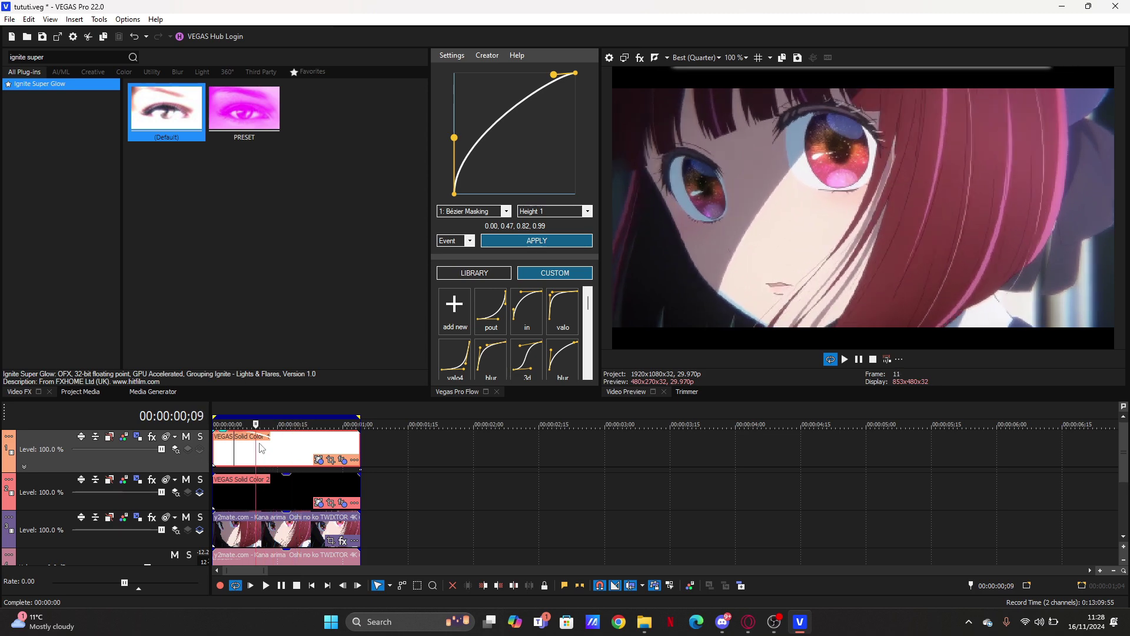
{"action": "key", "text": "Home"}
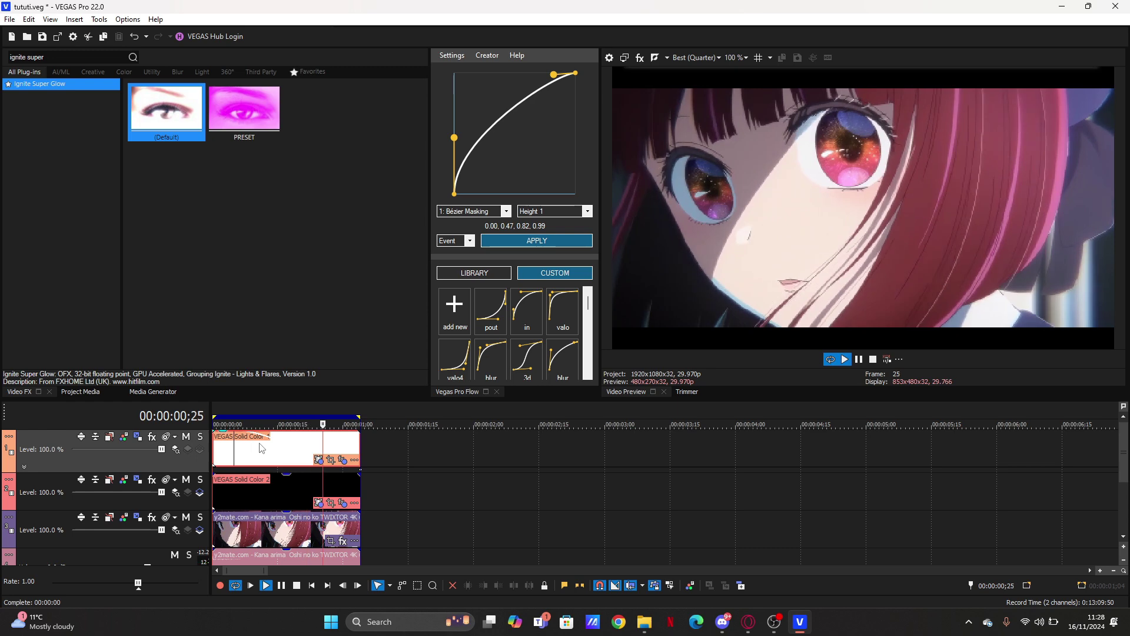
{"action": "key", "text": "space"}
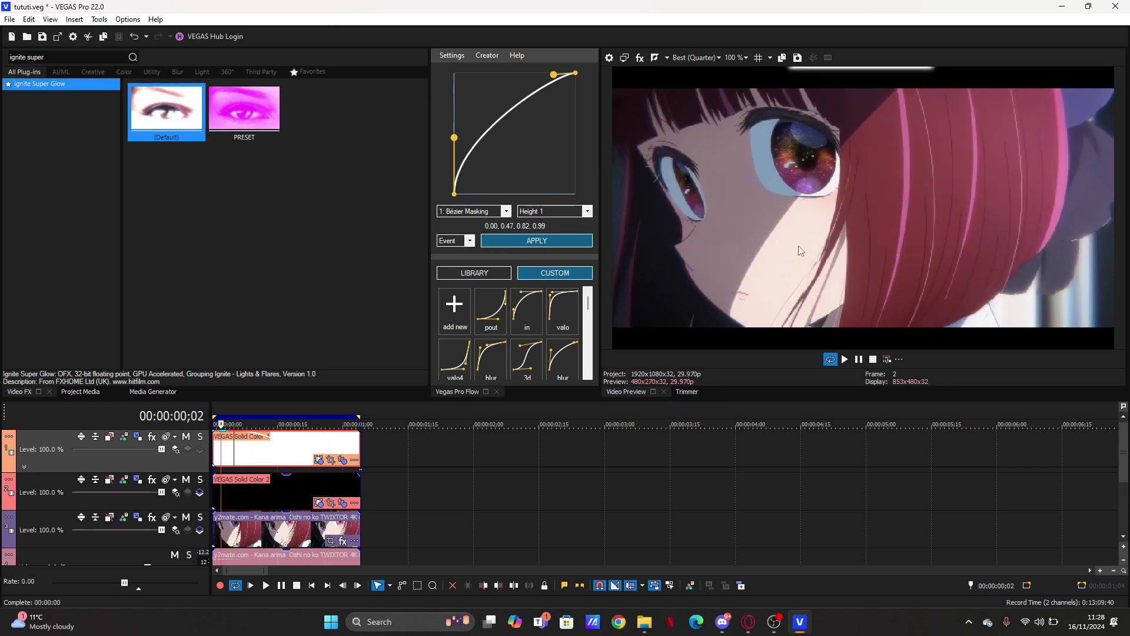